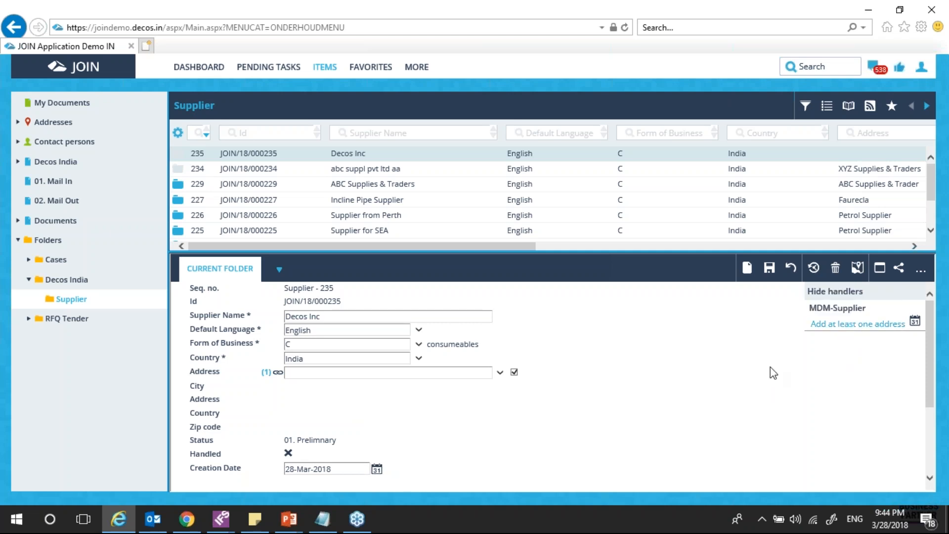
Mark supplier 235's 'Add at least one address' workflow step as Completed
left_click(858, 324)
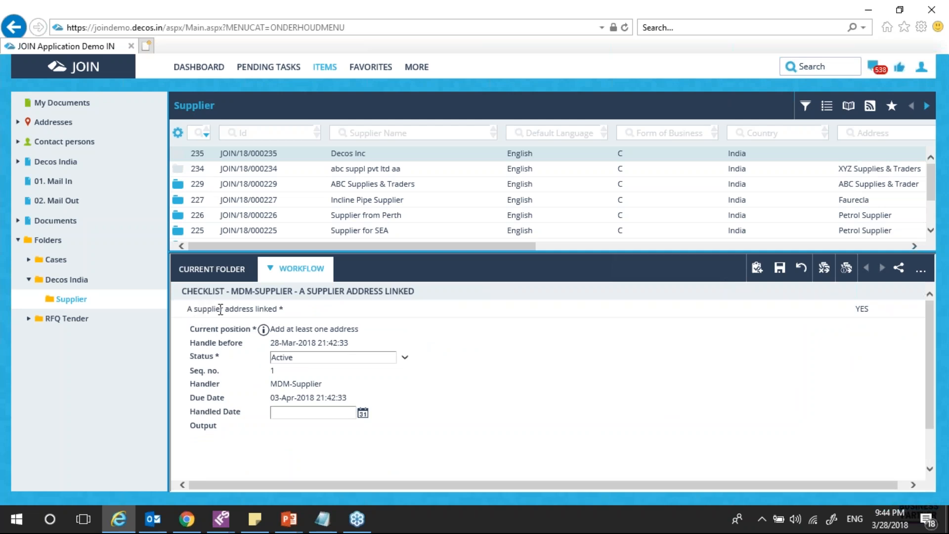
left_click(864, 335)
left_click(299, 268)
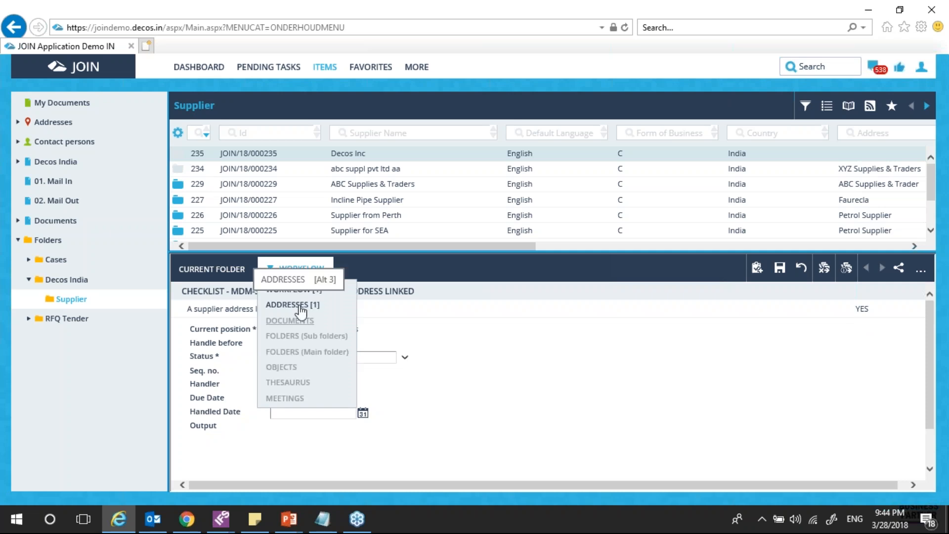
left_click(220, 273)
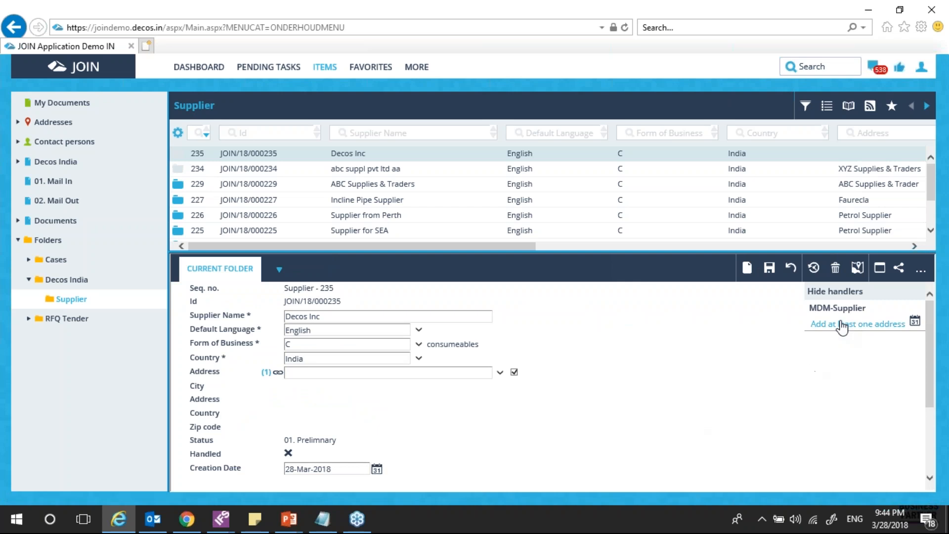
left_click(841, 324)
left_click(404, 358)
left_click(299, 385)
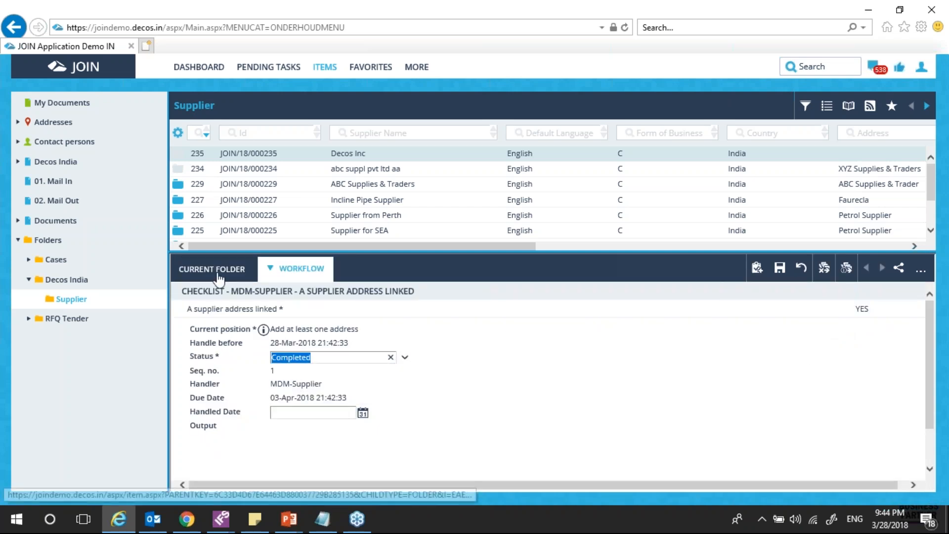
left_click(214, 273)
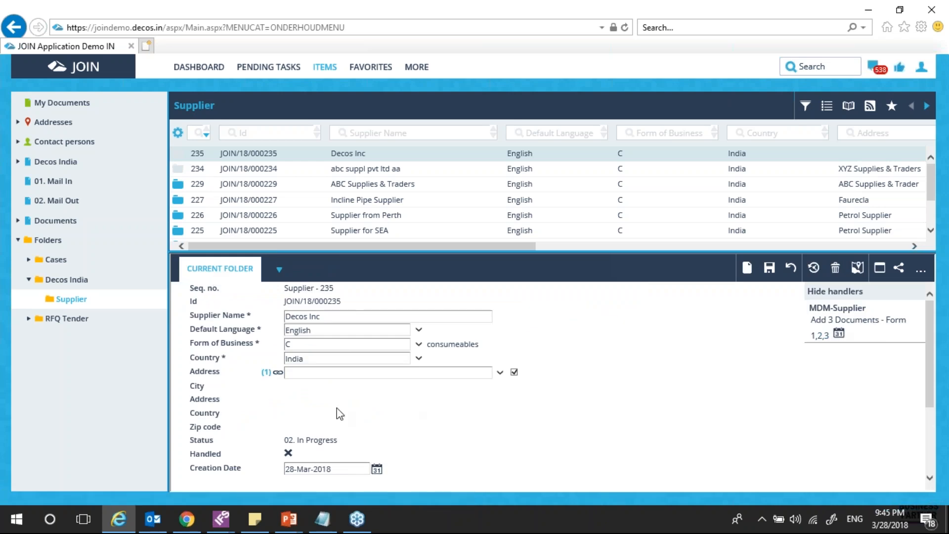
Link MDM Supplier Forms rows 199–203 (MSME, Bank Details, PAN, Registration, Signed VRF) to supplier 235
mouse_move(280, 272)
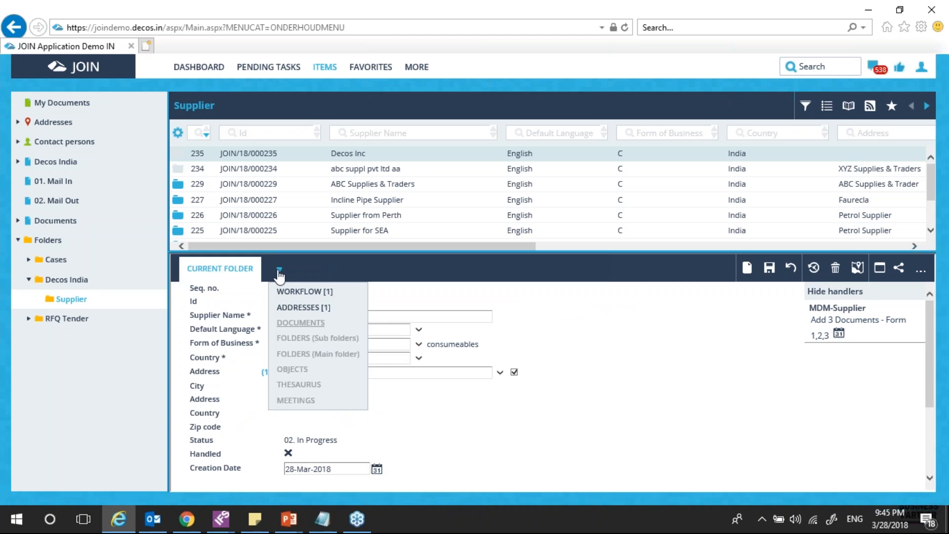
left_click(296, 324)
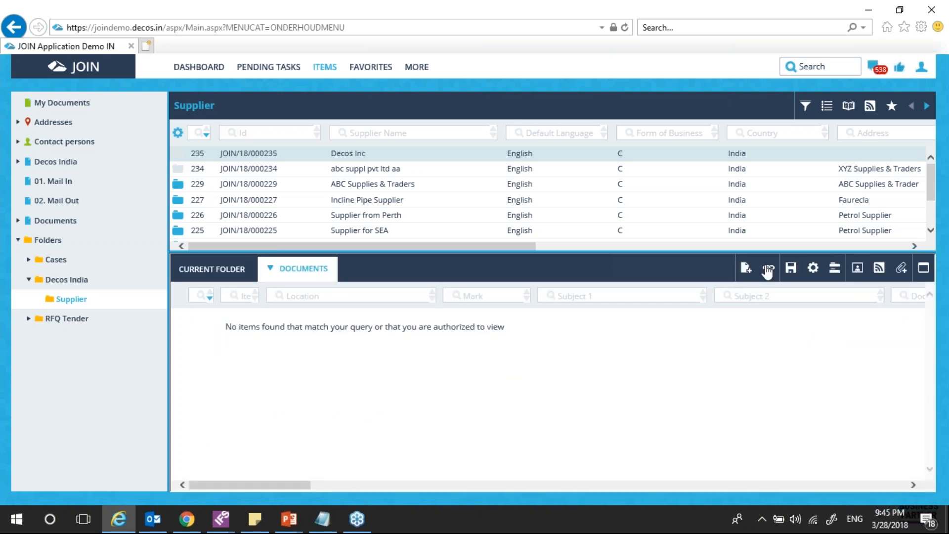
left_click(768, 271)
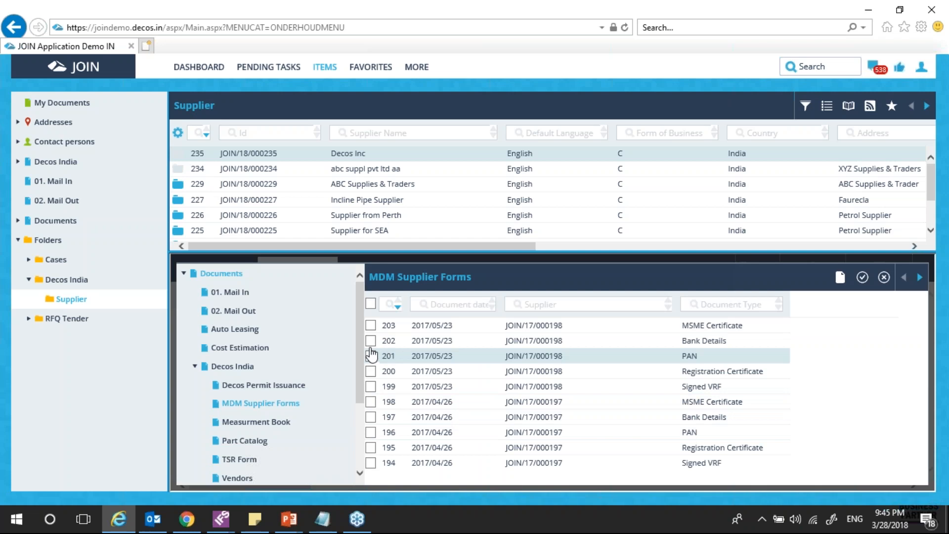
left_click(372, 341)
left_click(371, 371)
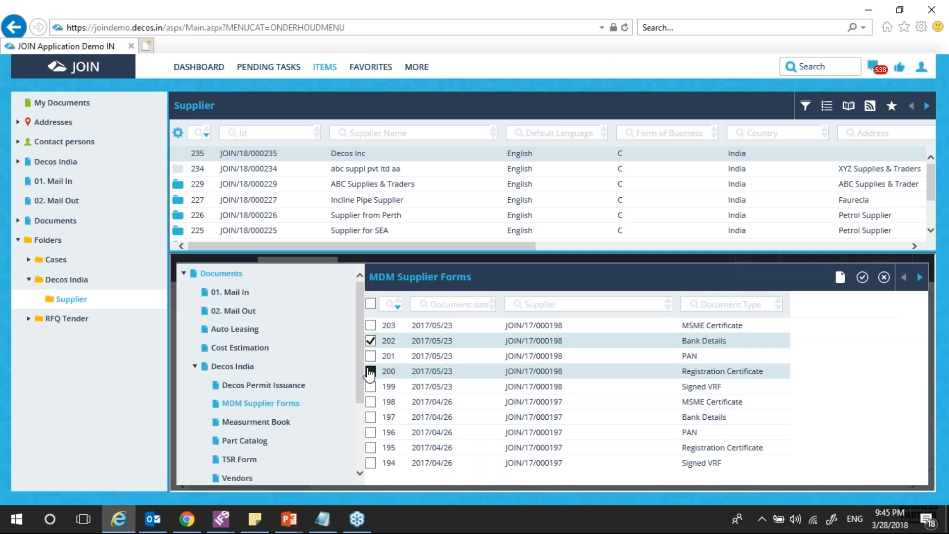
left_click(370, 325)
left_click(371, 356)
left_click(371, 387)
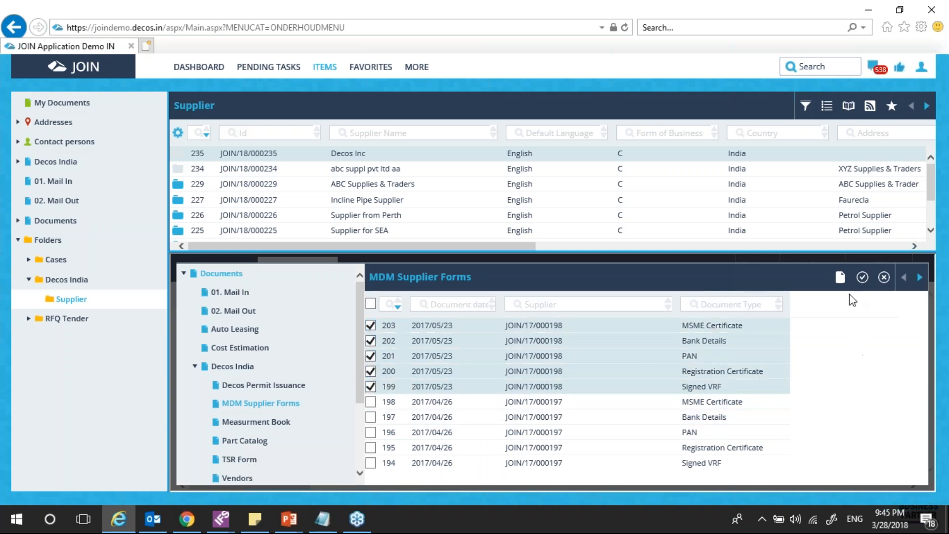
left_click(863, 277)
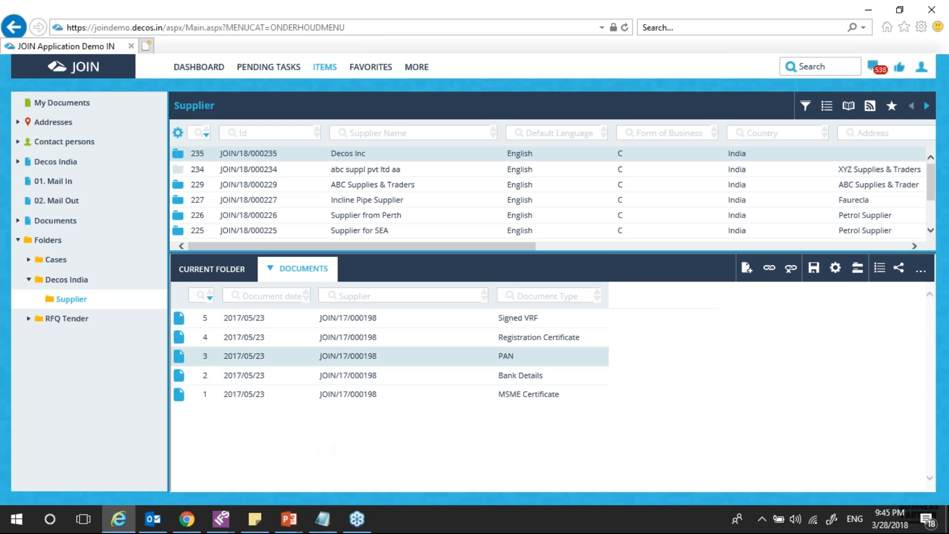
left_click(230, 279)
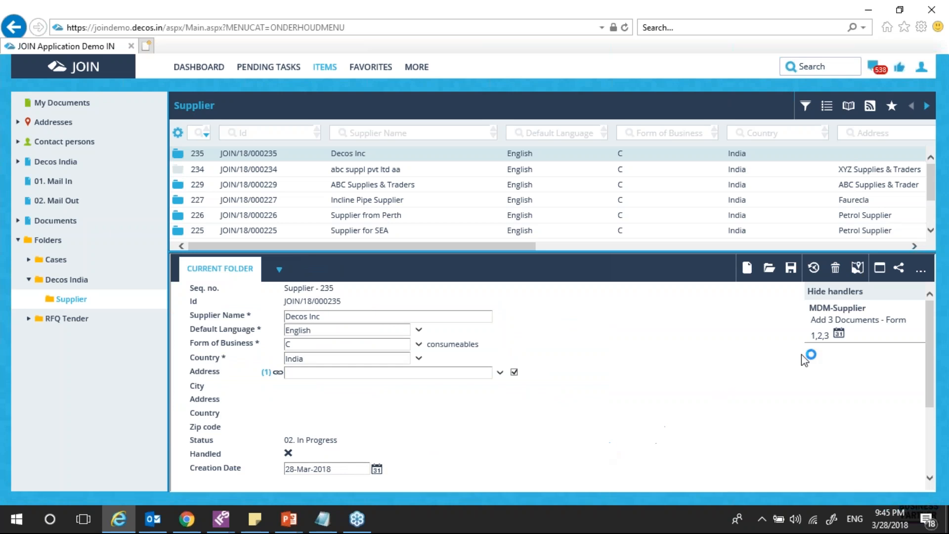
Set 'All documents are true copy' to YES and complete the 'Add 3 Documents' step
left_click(858, 320)
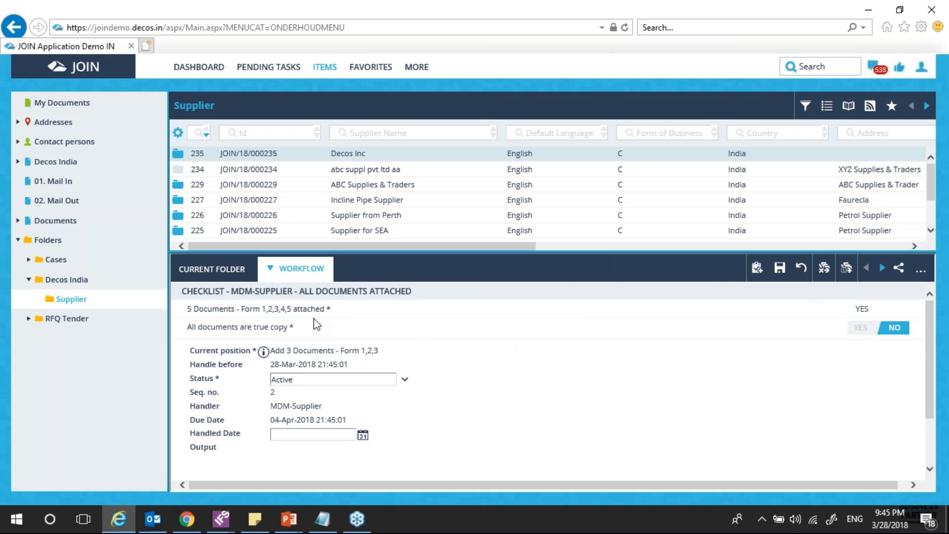
double_click(865, 310)
left_click(863, 330)
left_click(861, 328)
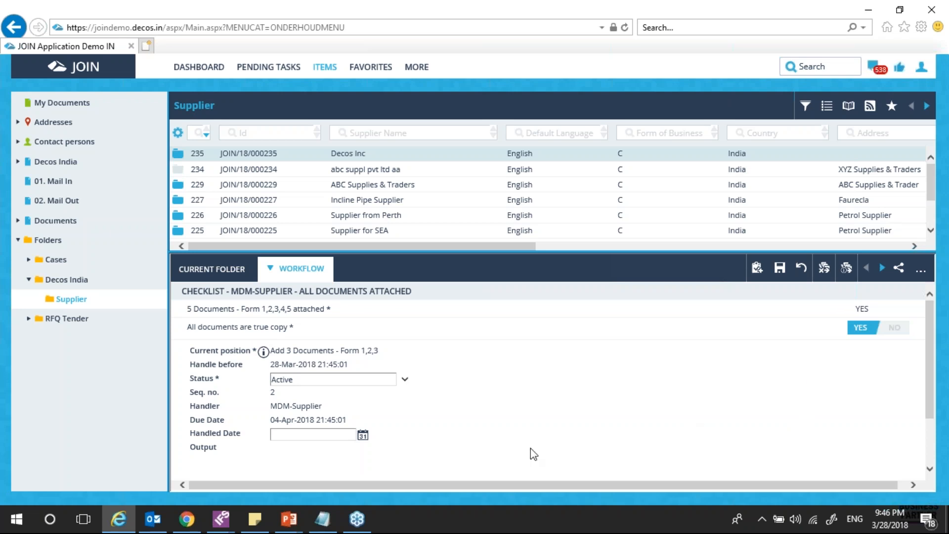
left_click(405, 380)
left_click(349, 417)
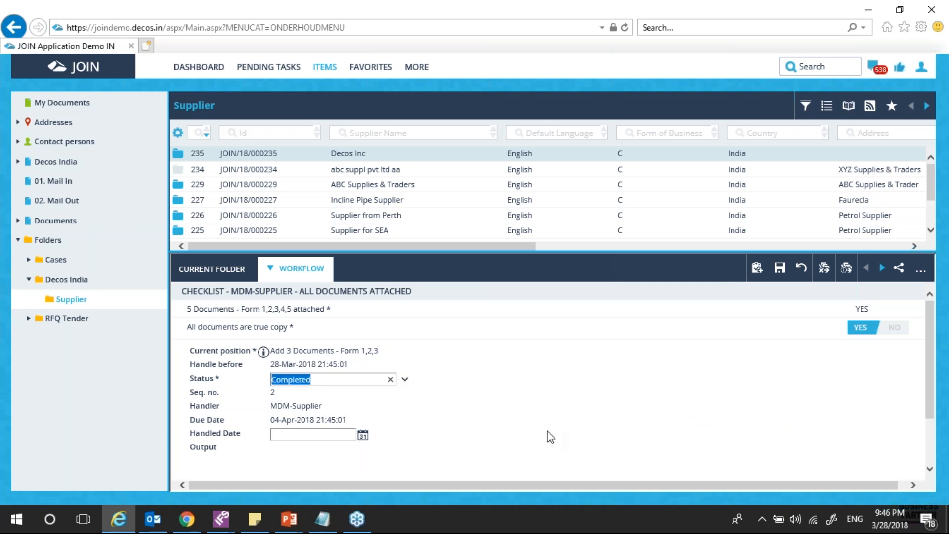
left_click(223, 274)
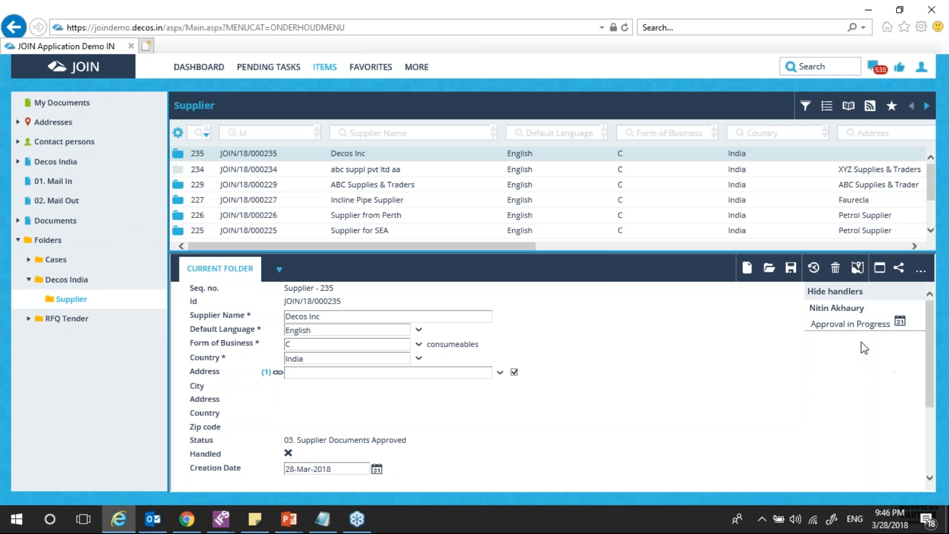
Log out of both open JOIN user sessions to return to the login page
left_click(844, 329)
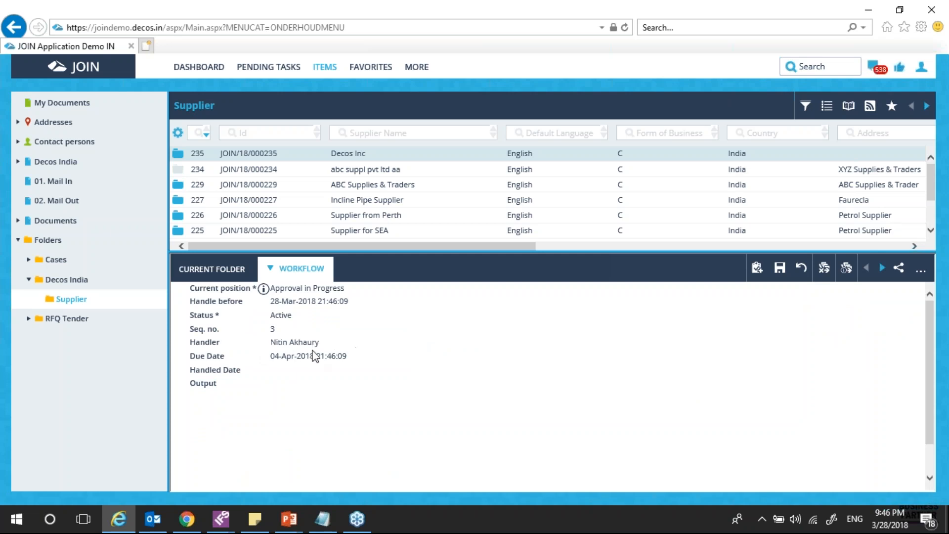
left_click(918, 73)
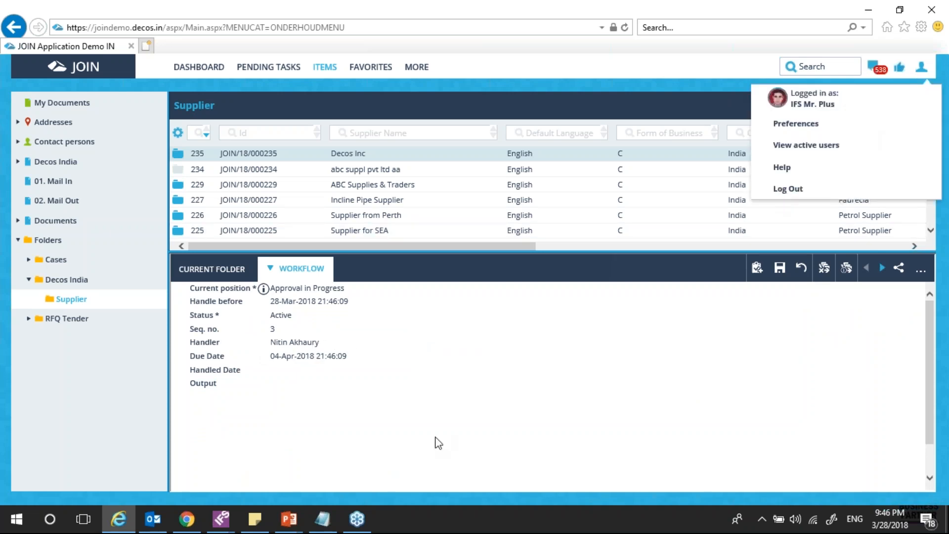
left_click(403, 444)
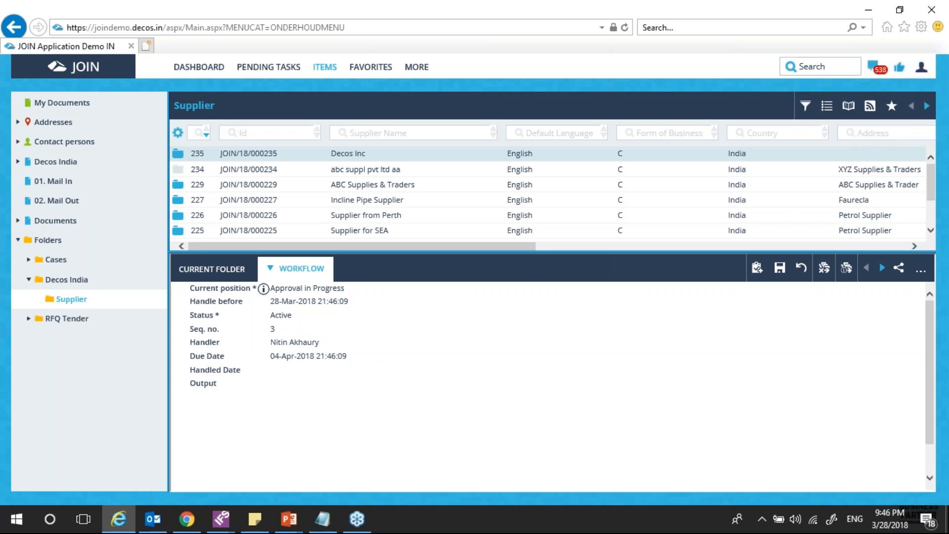
left_click(916, 69)
left_click(787, 187)
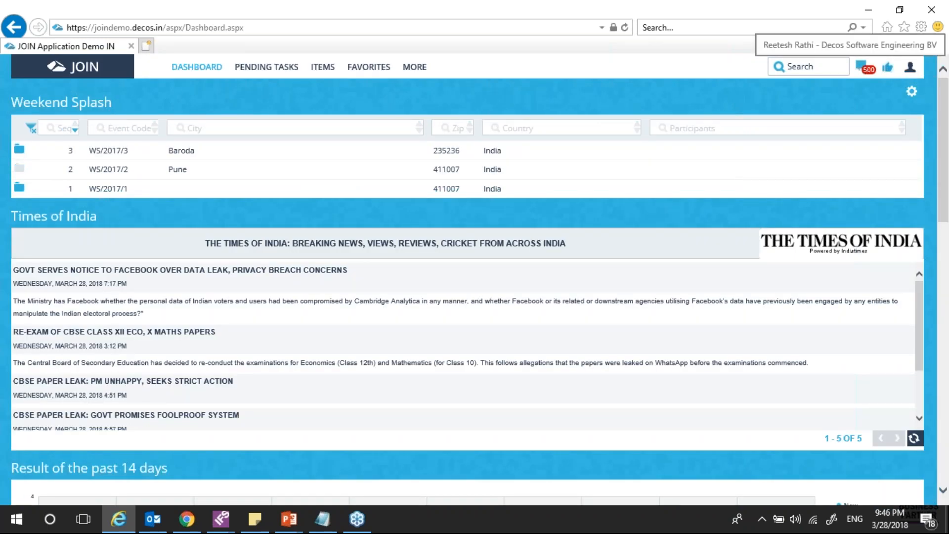
left_click(911, 67)
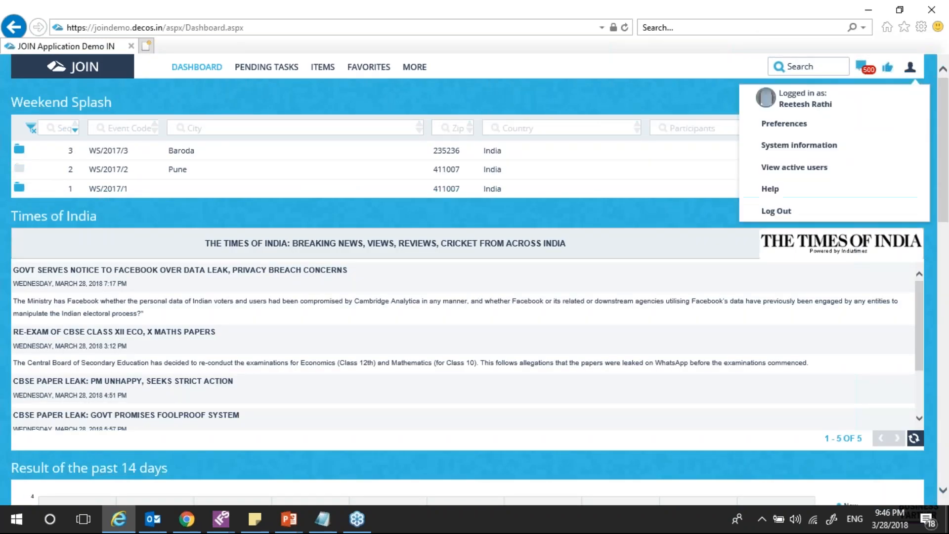
left_click(773, 212)
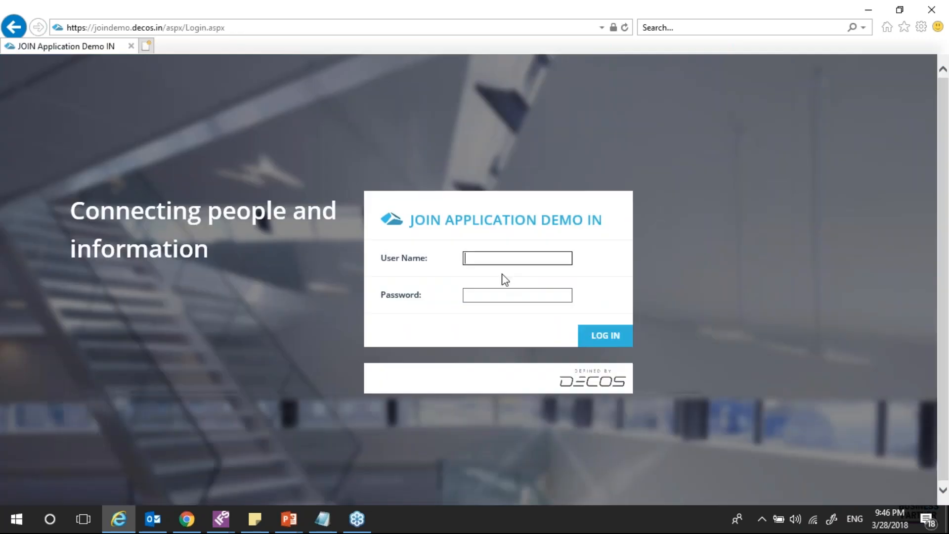
Sign in as the approver and open Supplier - 235's Approval in Progress task
type("niti")
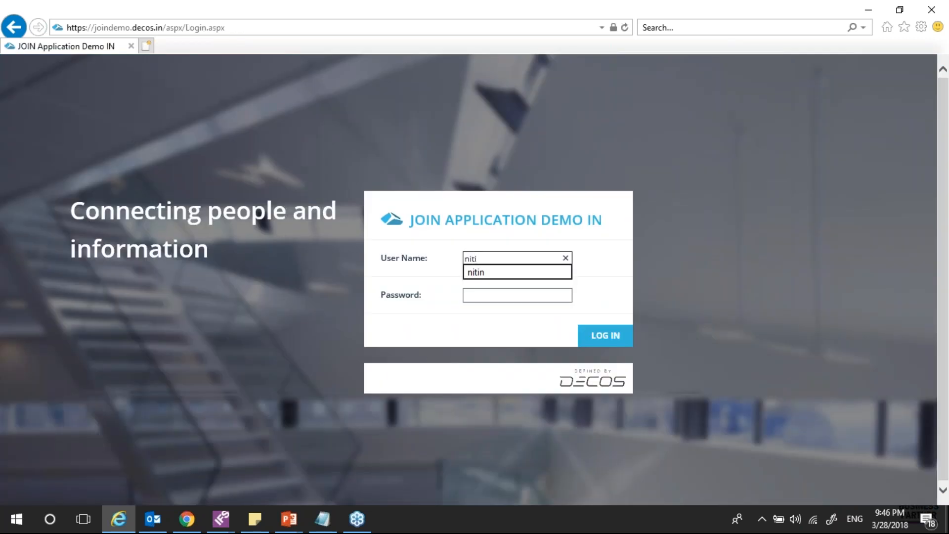
left_click(476, 272)
left_click(612, 341)
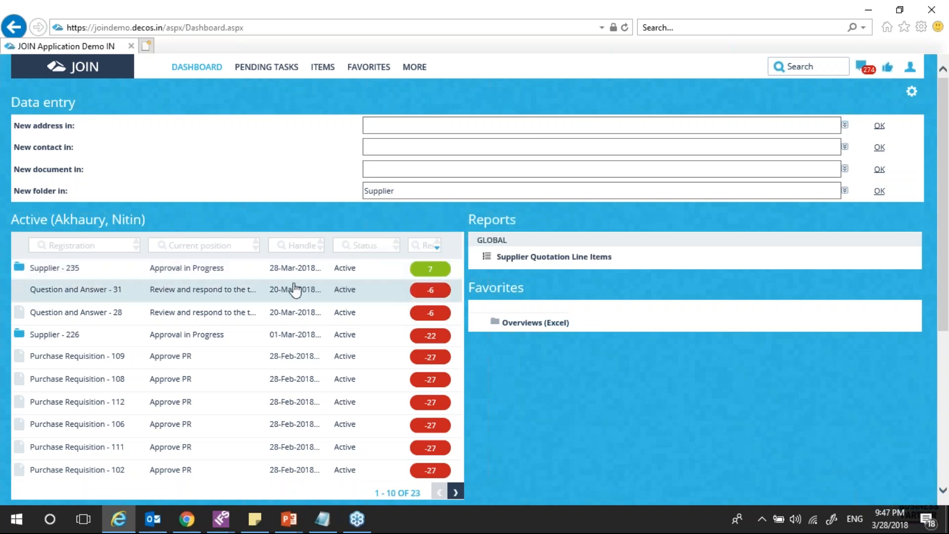
left_click(229, 278)
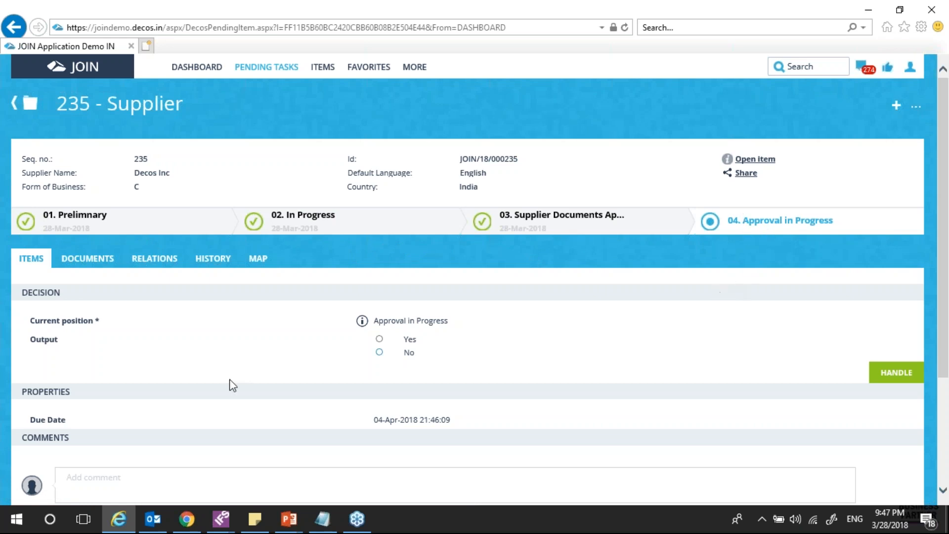
Handle Supplier 235's approval as Yes with comment 'Supplier Approved. Read to be considered for the RFQ.'
scroll(232, 385, "down", 3)
left_click(115, 323)
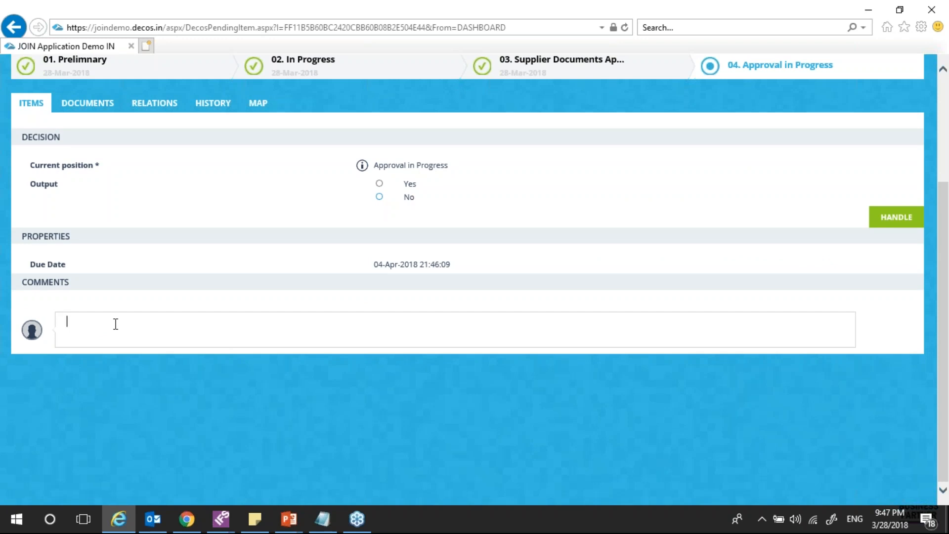
type("Supplier Approved. Read to be considerd")
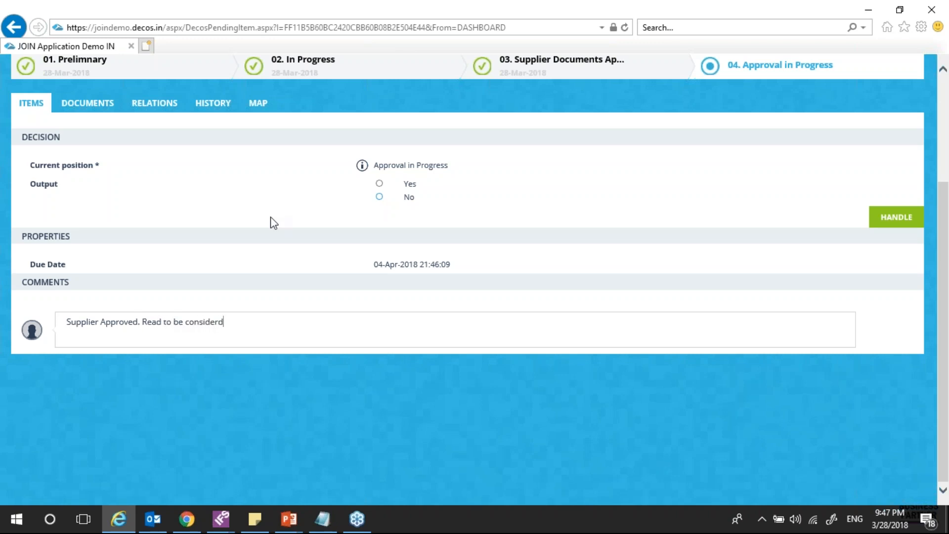
key("BackSpace")
type("ed for the RFQ.")
left_click(379, 184)
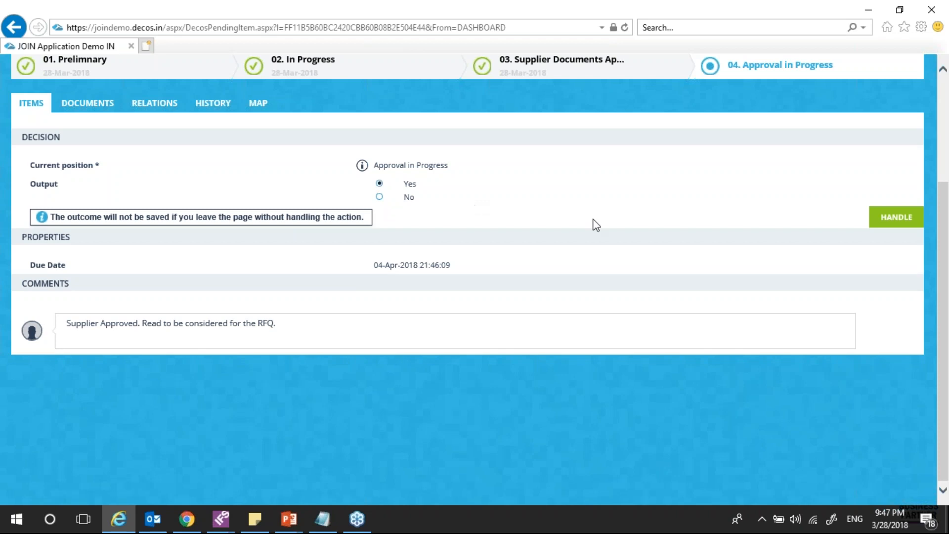
left_click(883, 221)
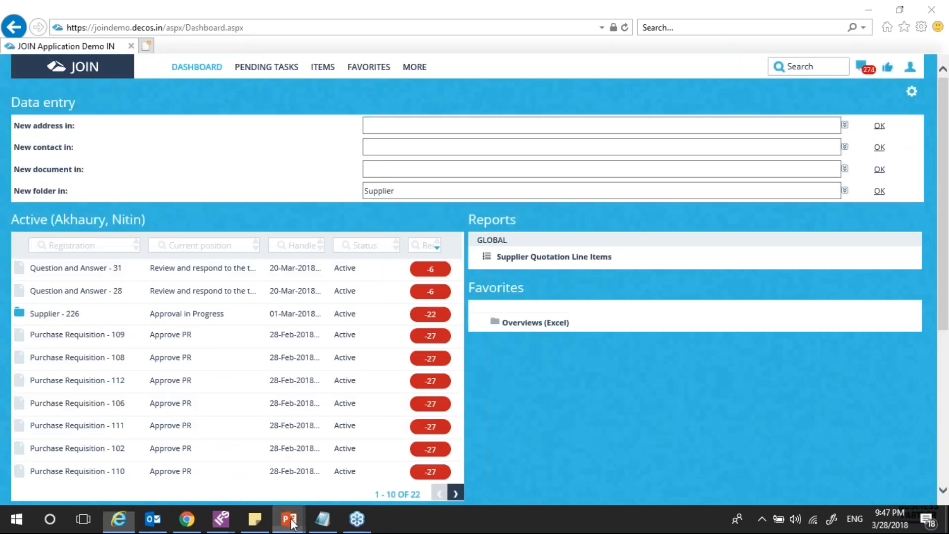
Bring up the PowerPoint slide show, then switch back to the JOIN dashboard
mouse_move(292, 524)
left_click(354, 474)
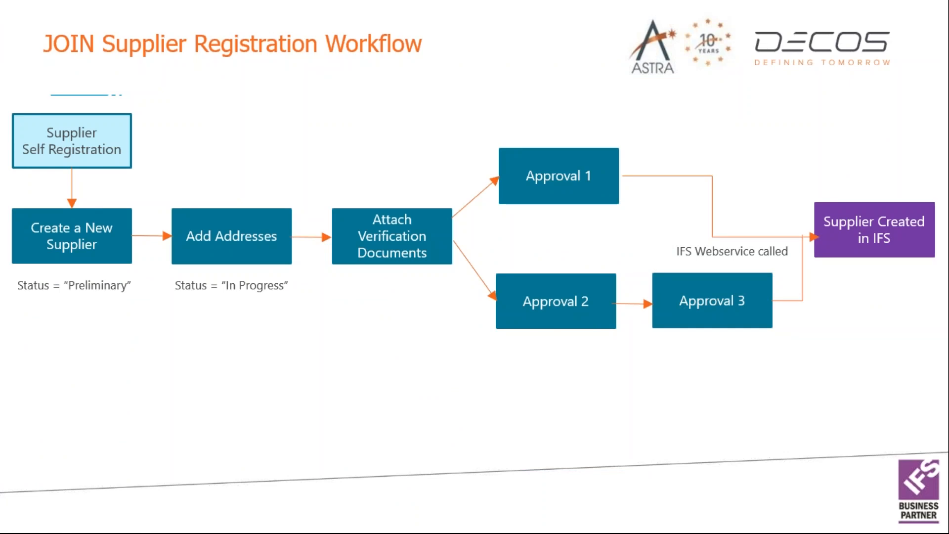
key("alt+Tab")
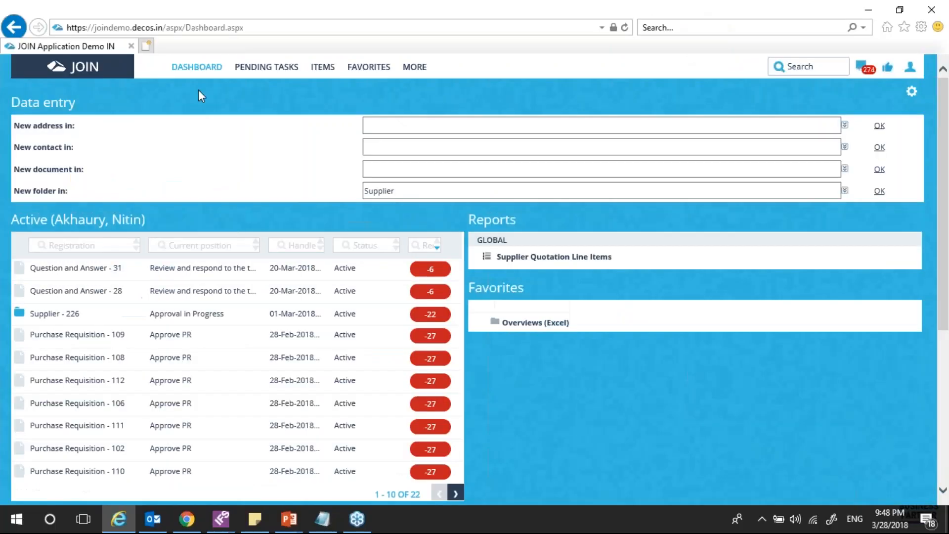
Open the 'Approved send data to IFS' workflow step and select its Supplier ID 20060
left_click(322, 67)
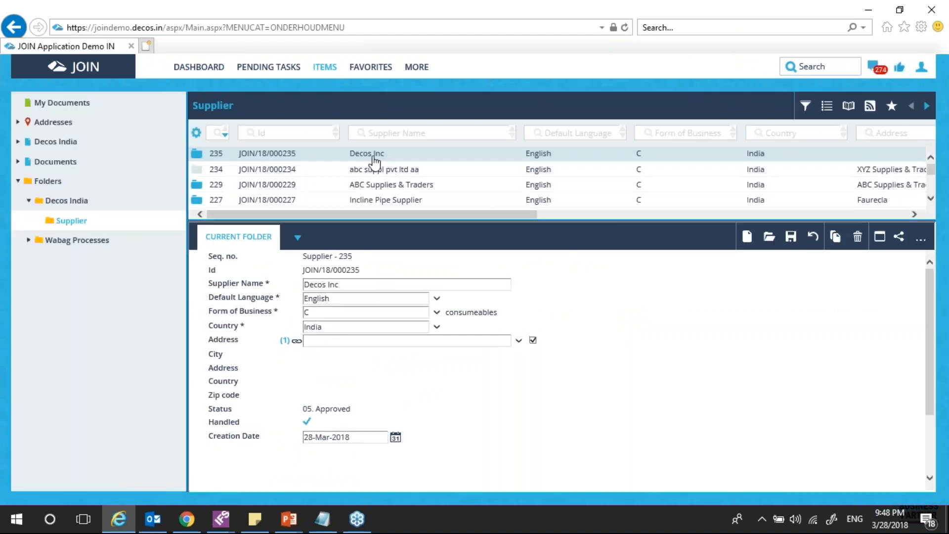
mouse_move(298, 238)
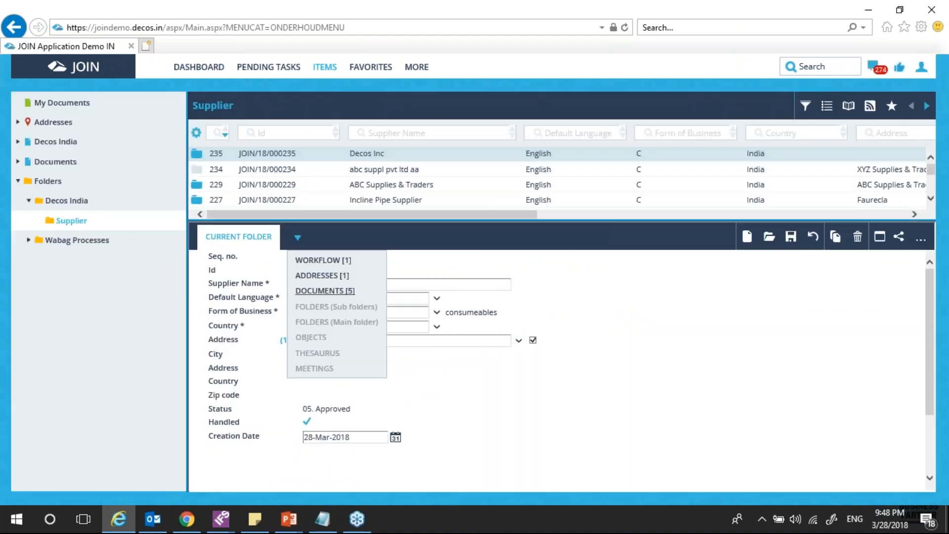
left_click(326, 261)
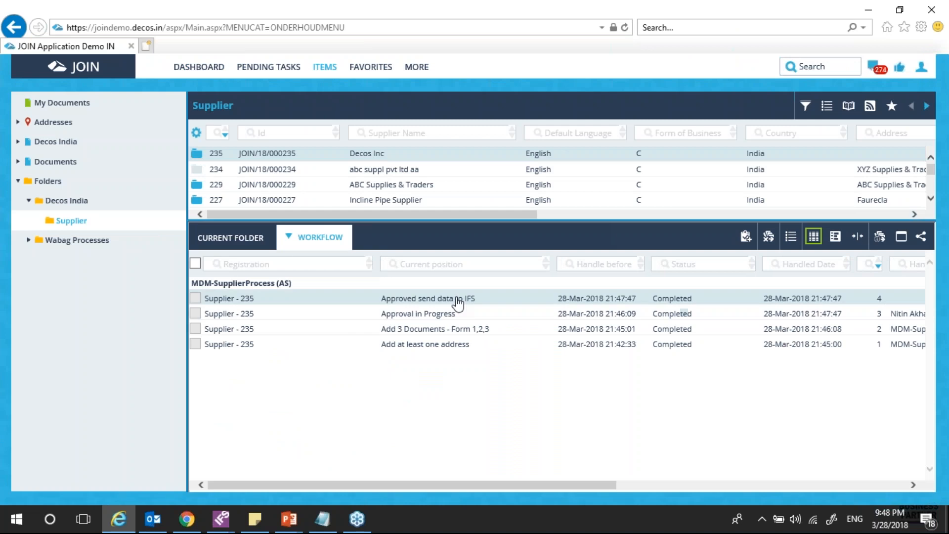
double_click(494, 299)
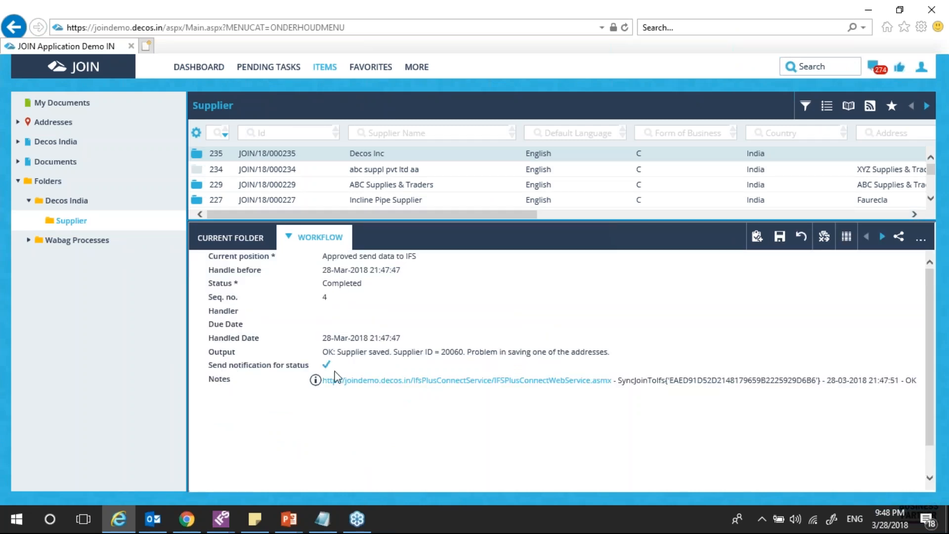
double_click(452, 352)
key("ctrl+c")
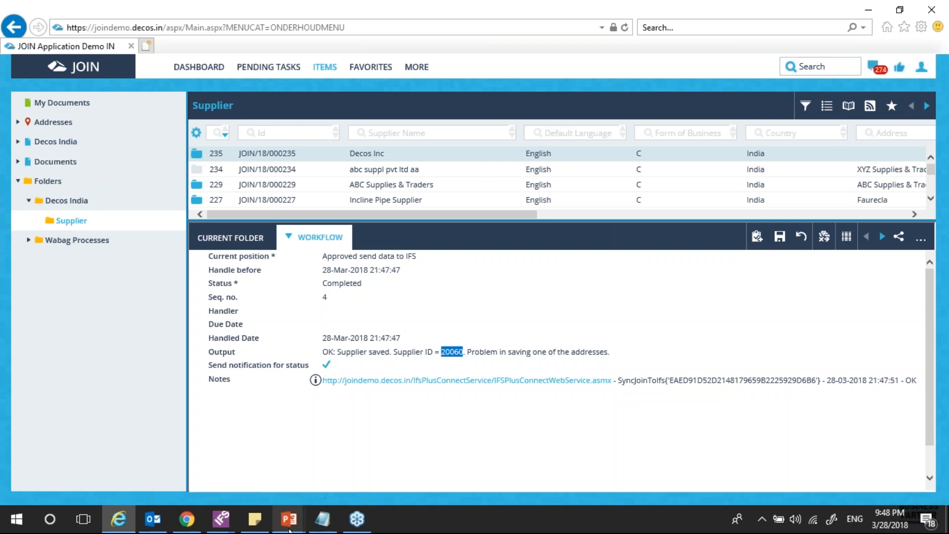
left_click(221, 522)
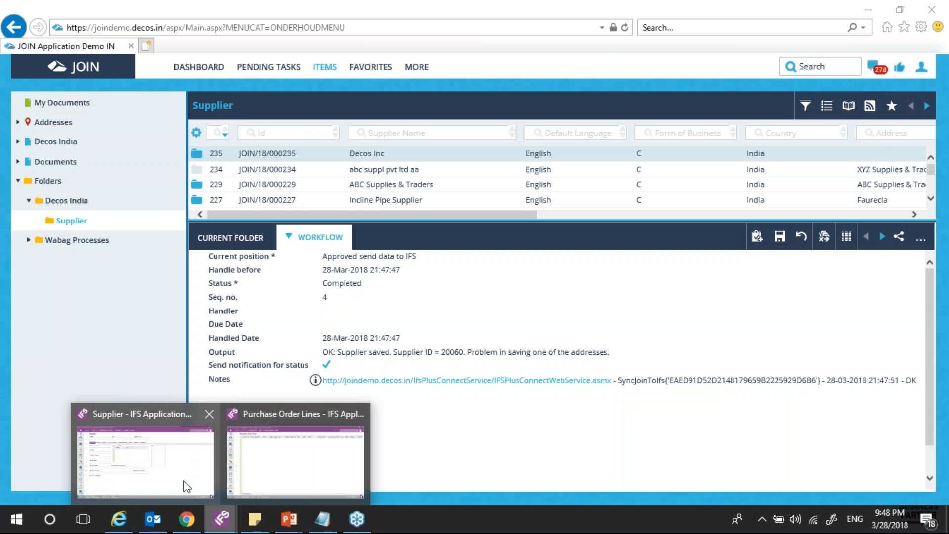
Search the IFS Supplier window for supplier ID 20060 with the Name criterion cleared
left_click(169, 472)
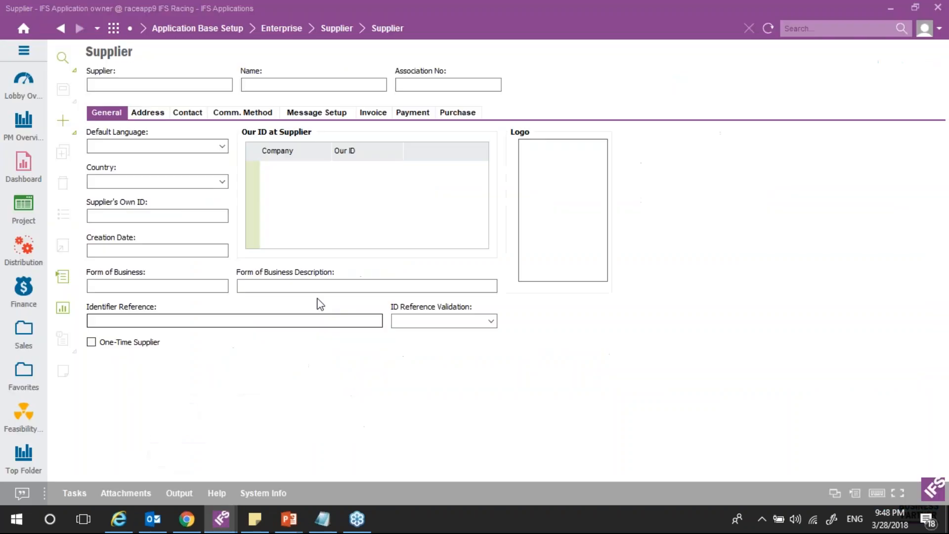
left_click(62, 58)
key("ctrl+v")
key("Tab")
key("Tab")
key("BackSpace")
left_click(689, 138)
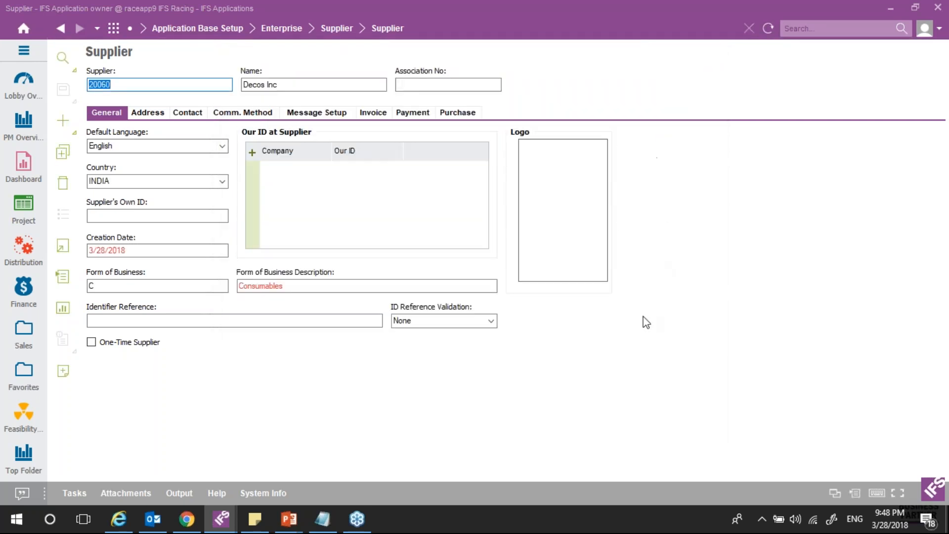
left_click(63, 245)
Advance the slide show to 'Join Supplier Interactions', then switch to Chrome's Supplier Registration Form
mouse_move(281, 521)
left_click(313, 488)
key("Right")
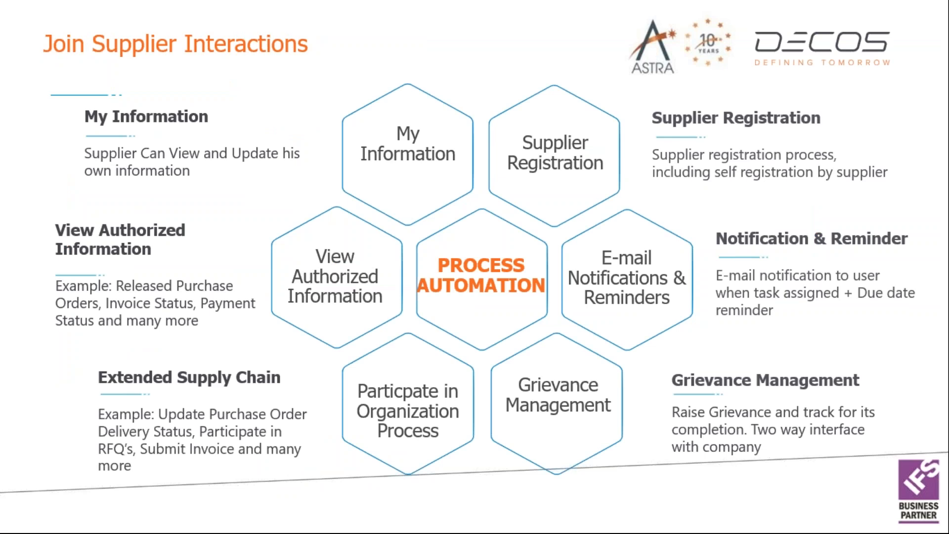
key("alt+Tab")
key("alt+Tab")
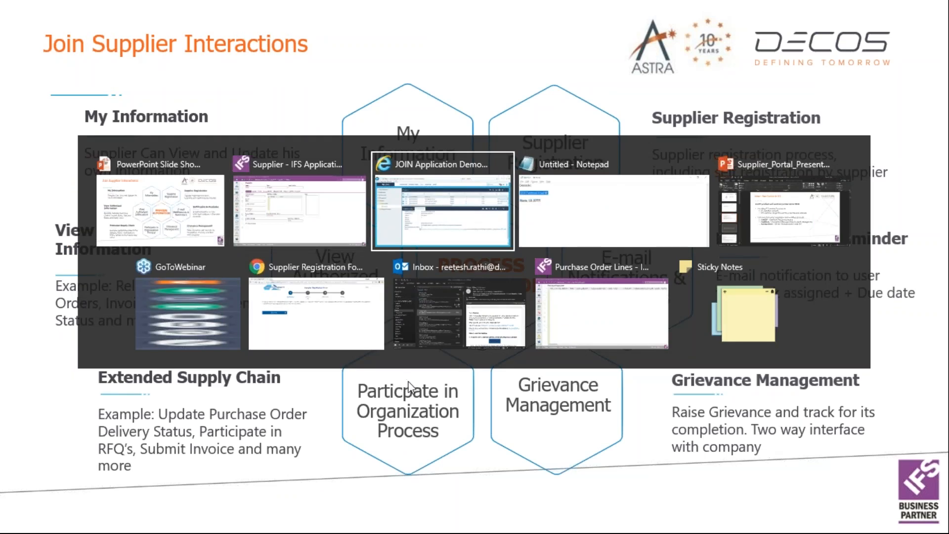
left_click(321, 326)
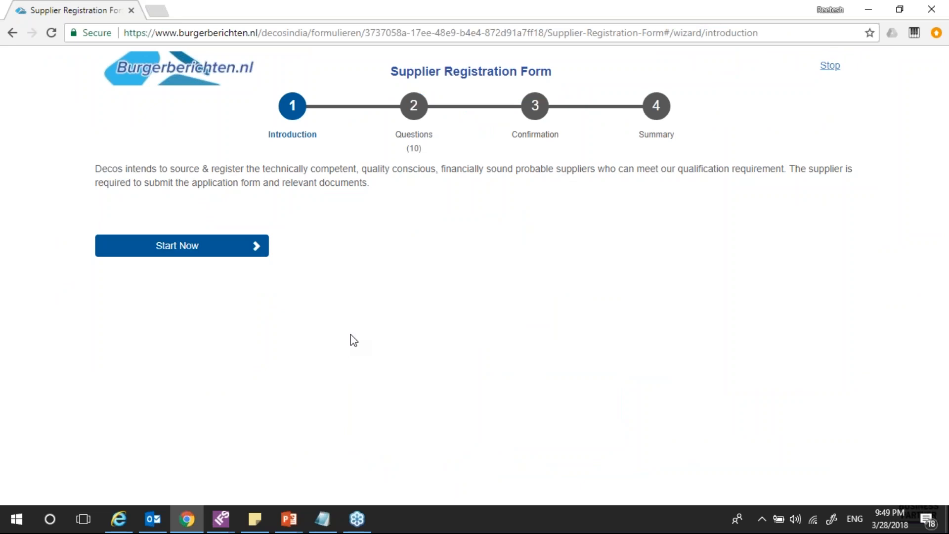
Start the registration questions and enter supplier Decos LLP, English, Electronics business and country USA
left_click(176, 251)
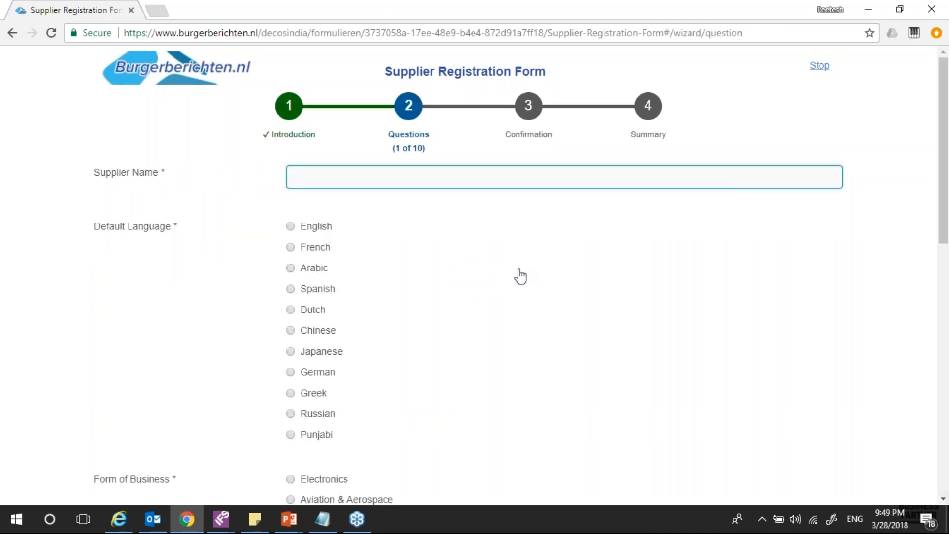
type("Decos LLP")
left_click(292, 228)
scroll(358, 280, "down", 7)
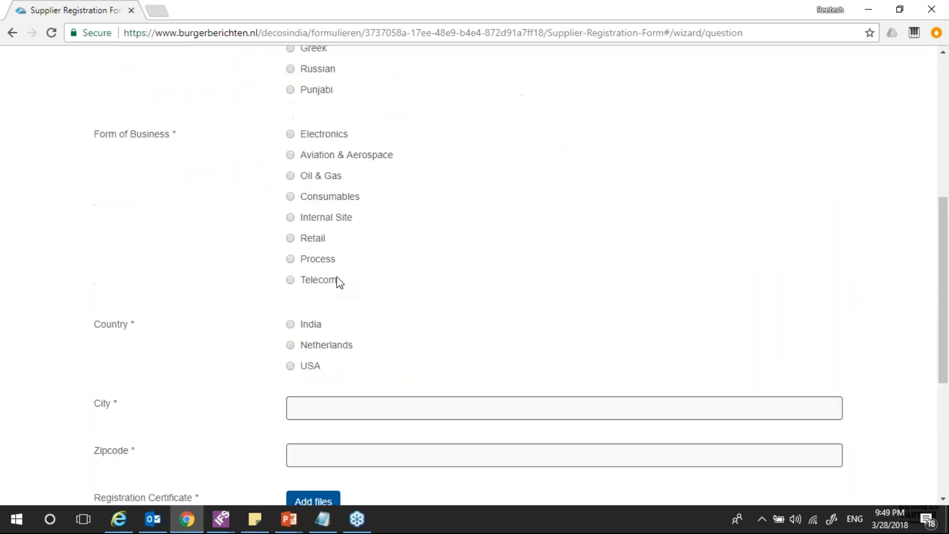
scroll(339, 282, "up", 2)
left_click(290, 248)
scroll(475, 277, "down", 5)
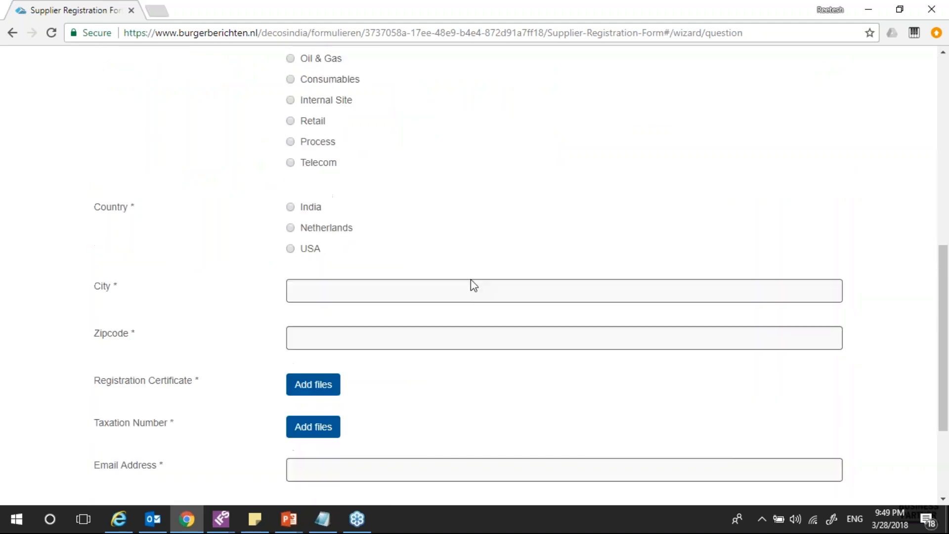
scroll(475, 285, "up", 9)
scroll(480, 285, "down", 5)
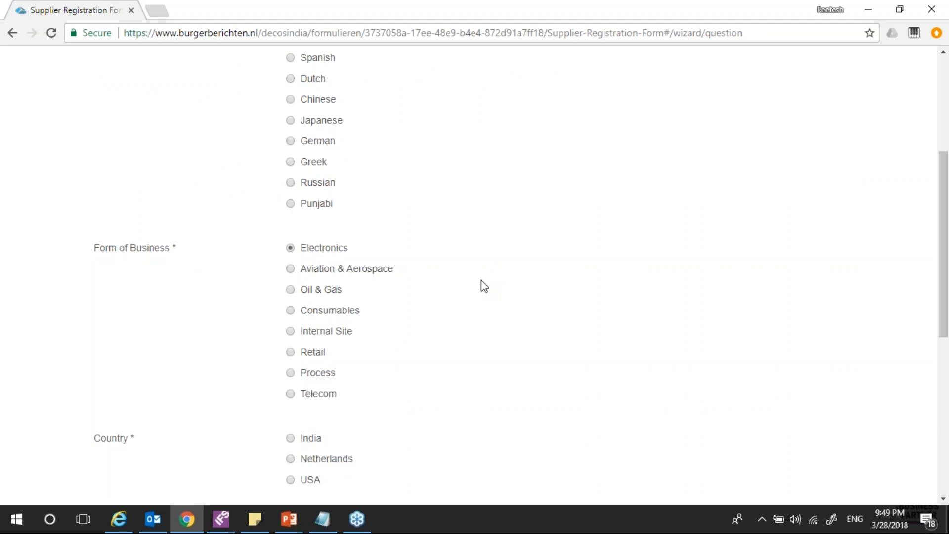
scroll(482, 279, "down", 5)
left_click(291, 249)
Enter city New York and zipcode 34746, then open the Registration Certificate file picker
left_click(313, 283)
type("N")
type("ew ")
type("York")
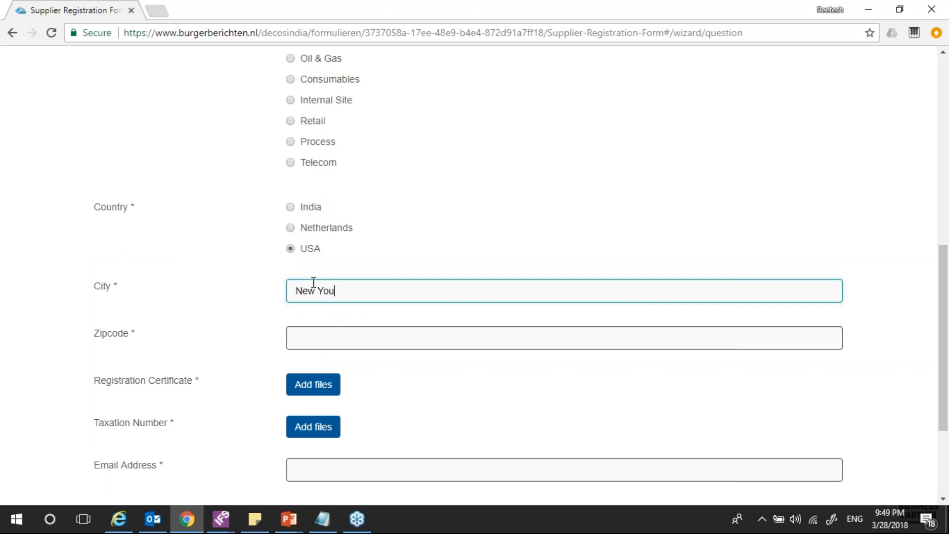
key("Tab")
type("347")
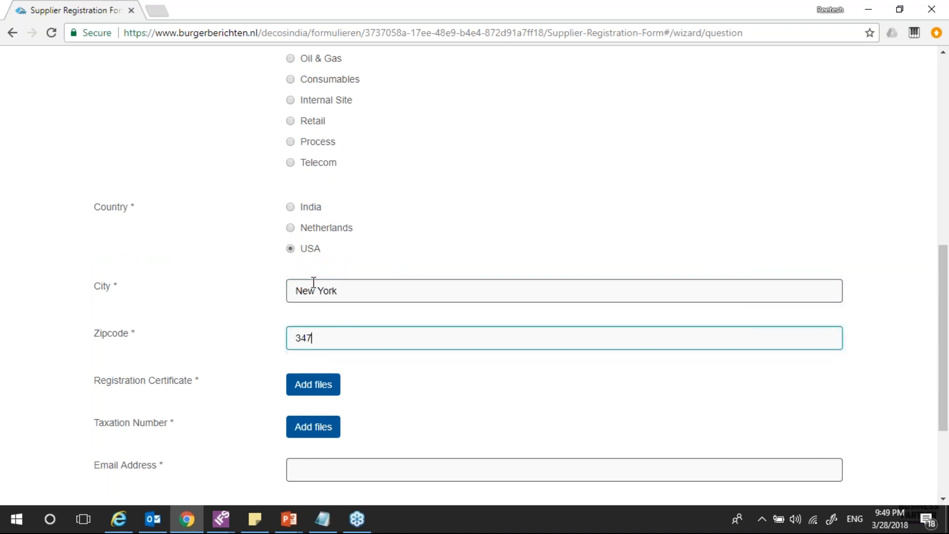
type("46")
key("Tab")
key("Return")
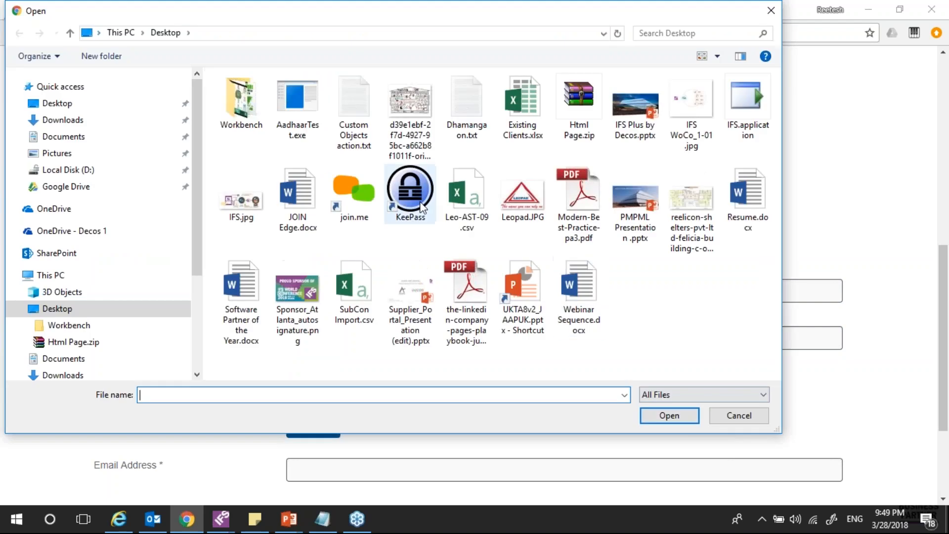
Attach Modern-Best-Practice-pa3.pdf as the registration certificate with description 'Test'
left_click(585, 220)
double_click(585, 220)
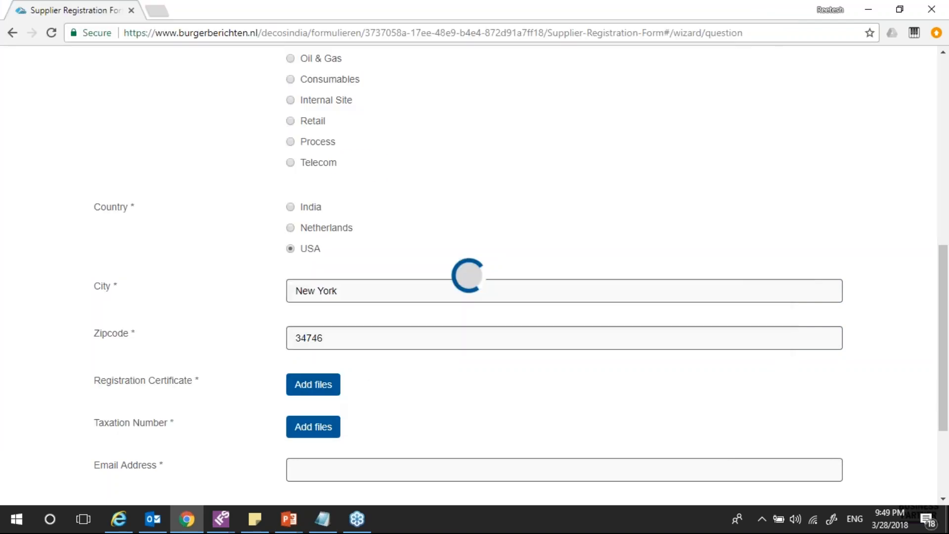
left_click(343, 441)
type("Test")
left_click(315, 466)
Attach the LinkedIn company pages playbook PDF as the taxation number document
scroll(355, 459, "down", 5)
left_click(314, 271)
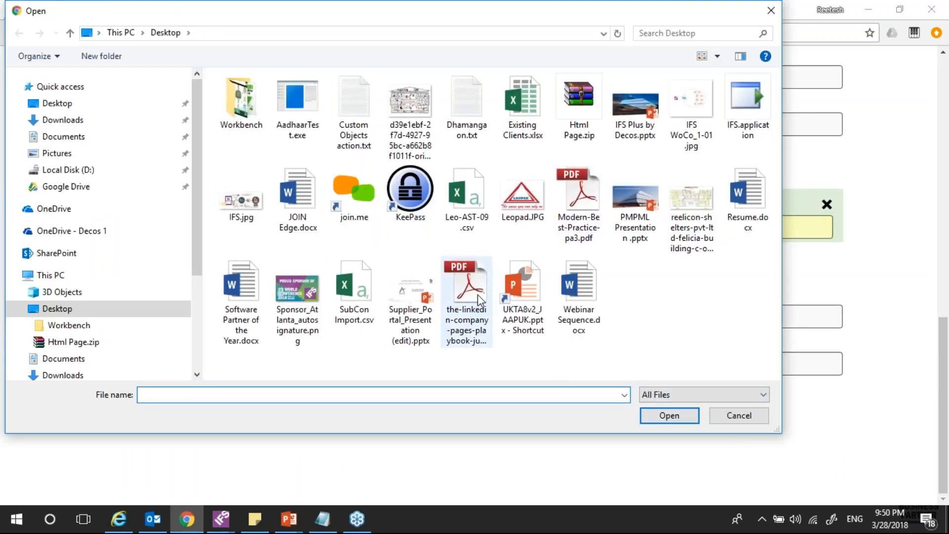
left_click(478, 295)
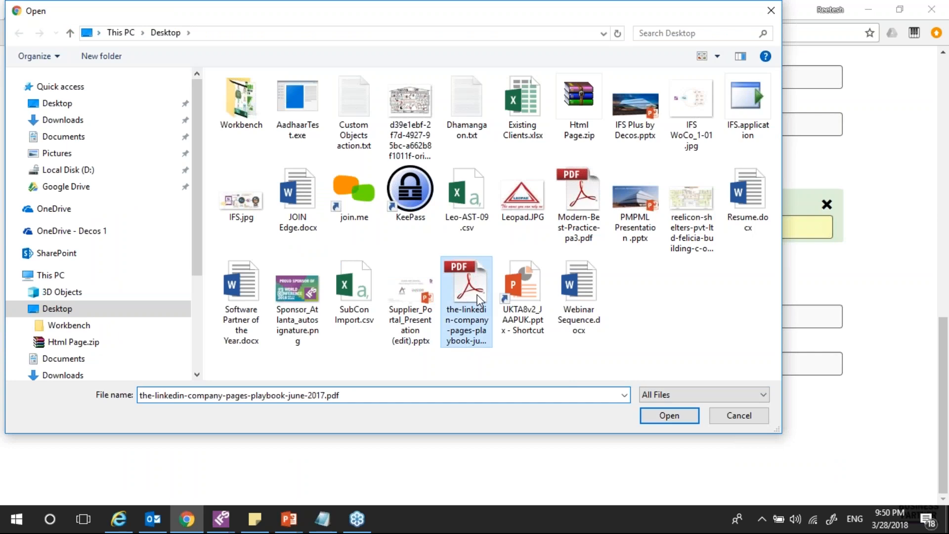
double_click(477, 295)
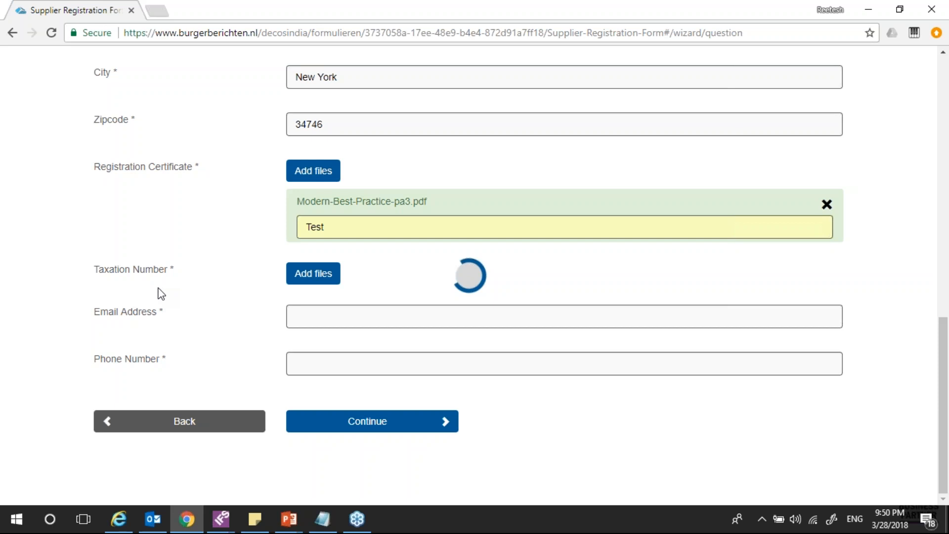
Fill in the contact's e-mail from saved suggestions and describe the taxation file 'Test'
left_click(324, 315)
left_click(311, 364)
key("Down")
left_click(341, 389)
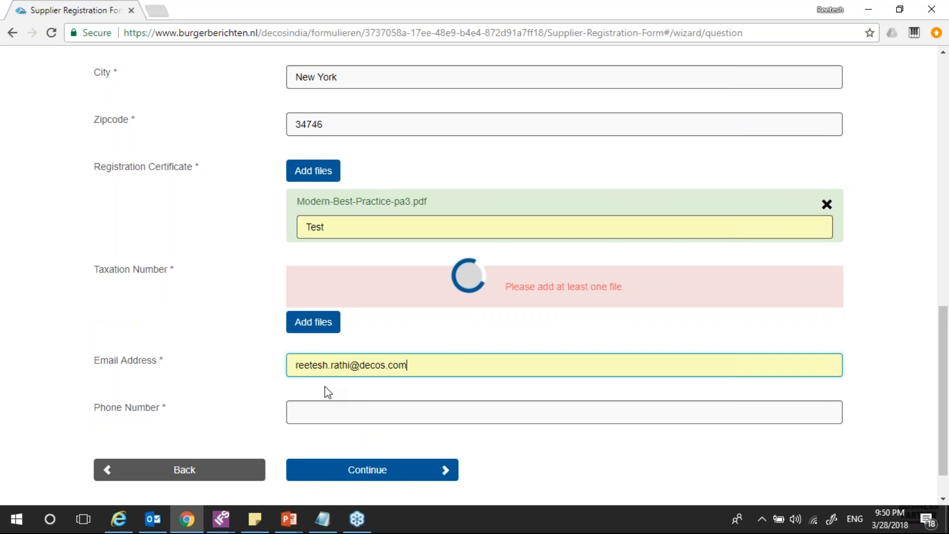
left_click(327, 381)
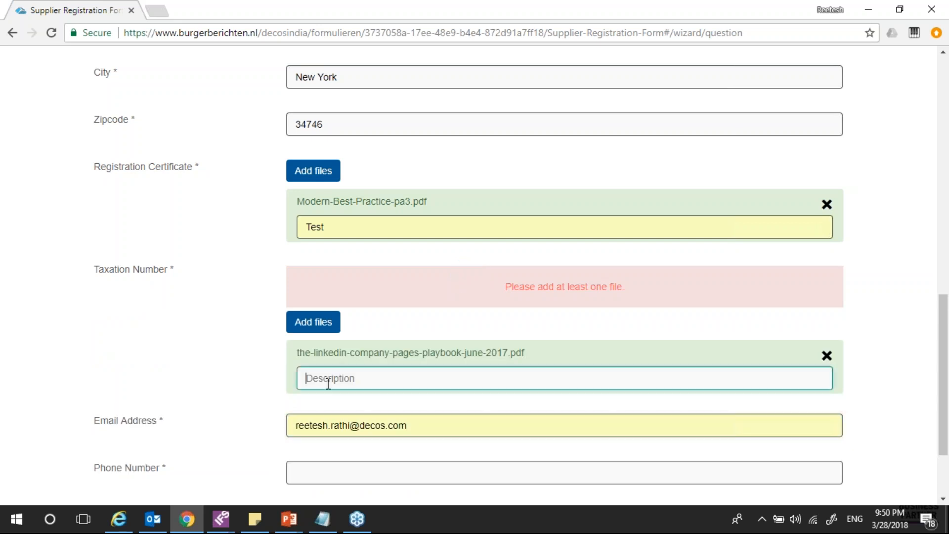
type("Test")
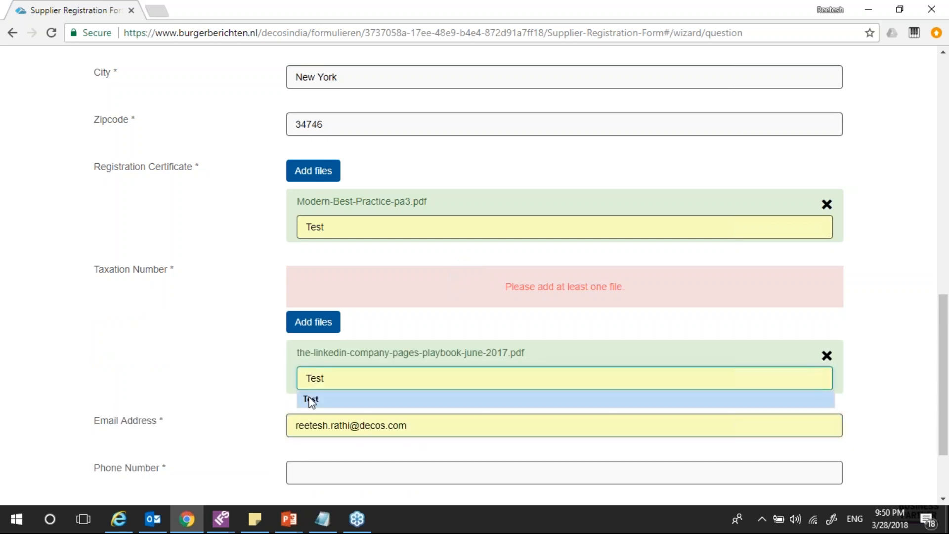
left_click(311, 399)
Enter the phone number and continue to the confirmation summary
scroll(239, 384, "down", 2)
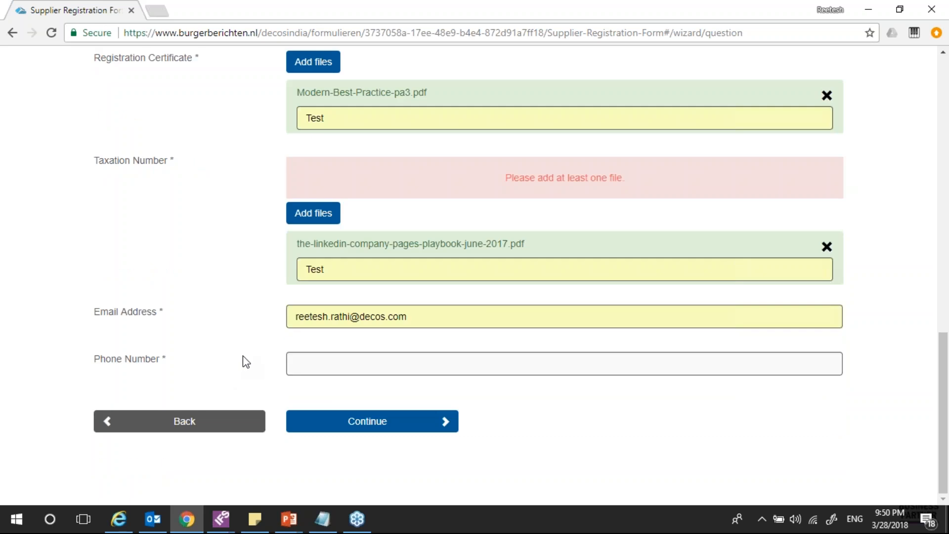
left_click(323, 363)
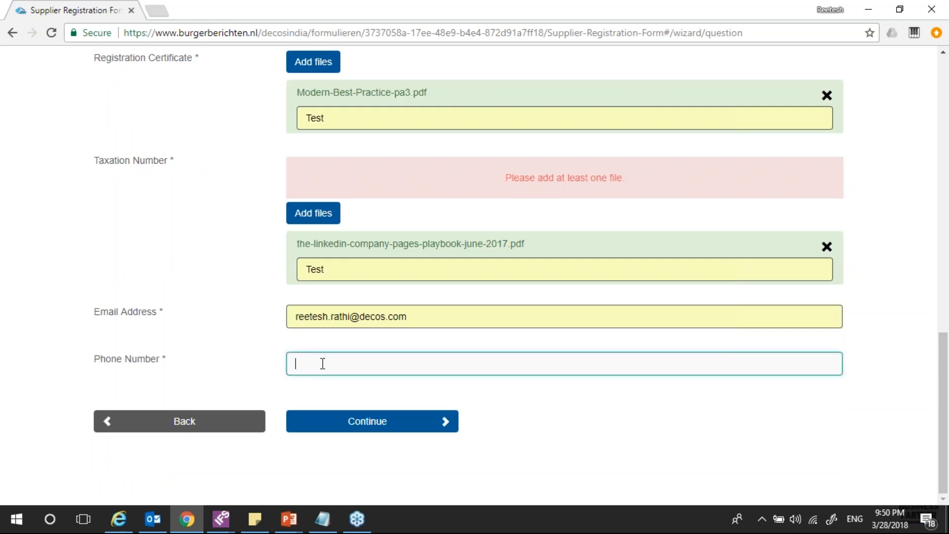
type("123456789")
left_click(377, 422)
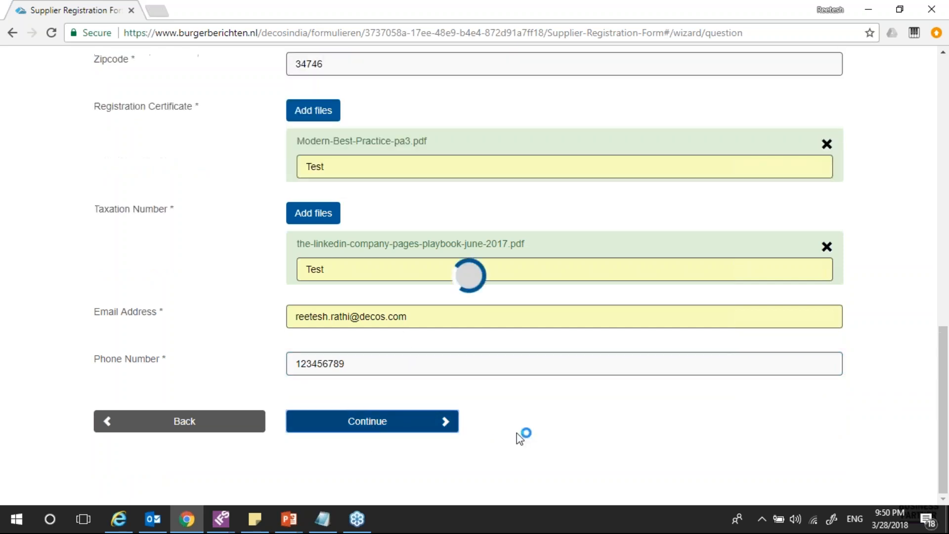
scroll(668, 299, "down", 5)
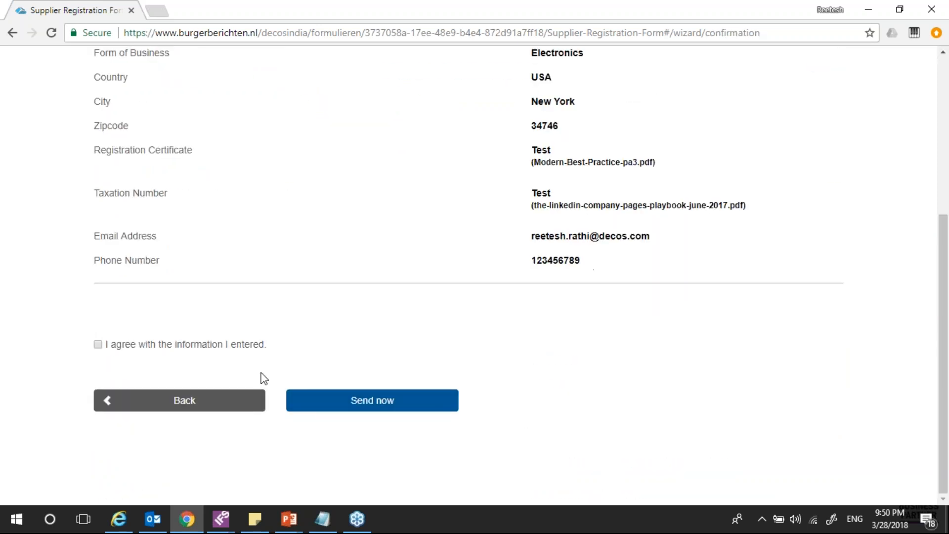
Confirm the entered information is correct and send the supplier registration
left_click(98, 344)
scroll(365, 360, "up", 5)
scroll(369, 374, "down", 5)
left_click(375, 408)
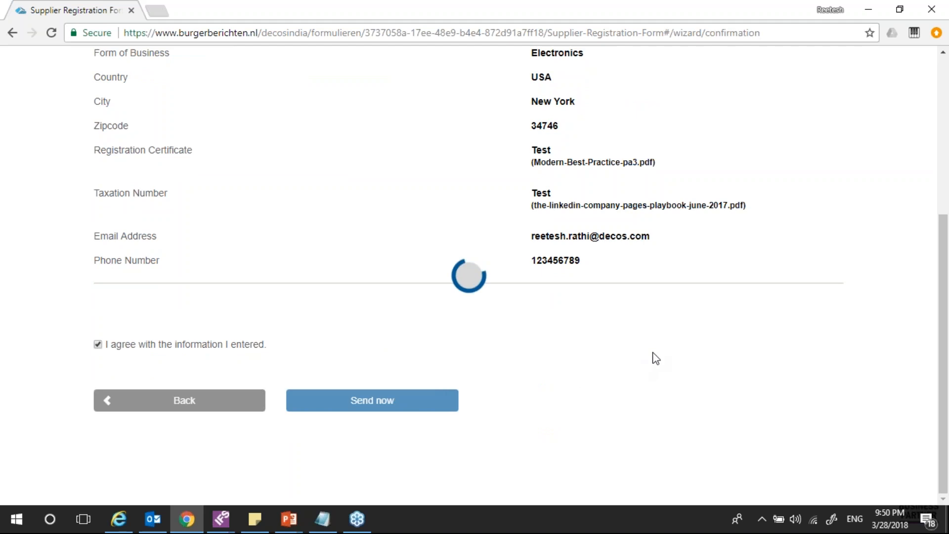
Select the acknowledgement number on the Summary page, leaving out the trailing period
scroll(646, 376, "up", 5)
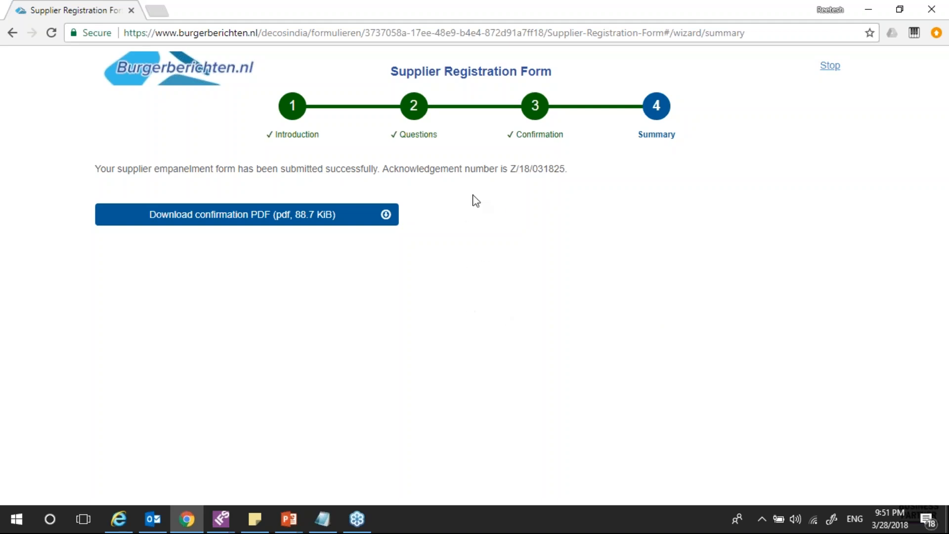
left_click_drag(511, 169, 568, 169)
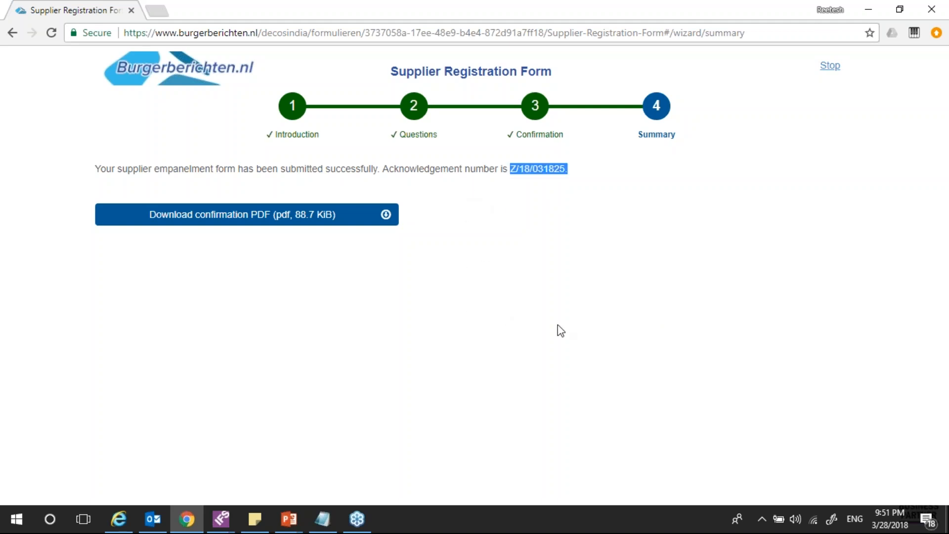
key("shift+Left")
Bring the JOIN window forward and open the Items and Folders view from the dashboard
mouse_move(122, 525)
left_click(113, 487)
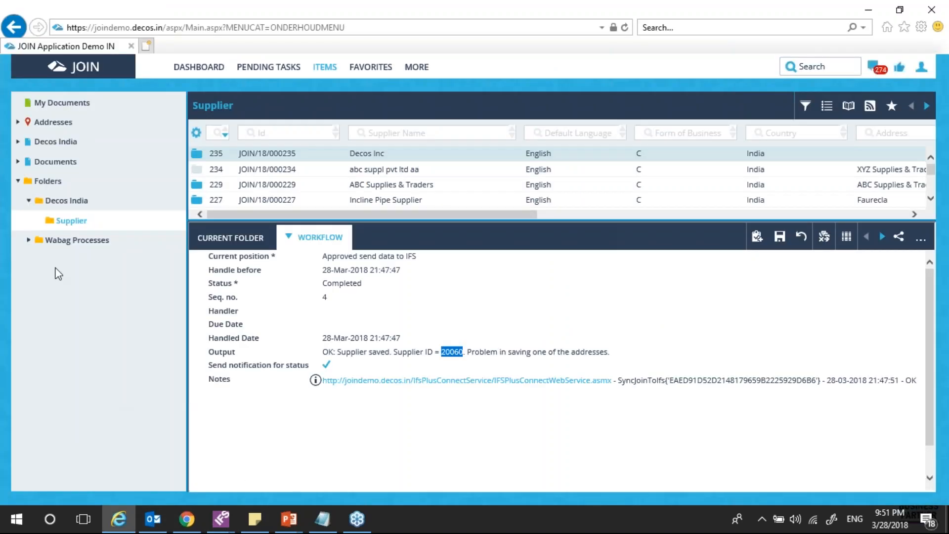
left_click(19, 181)
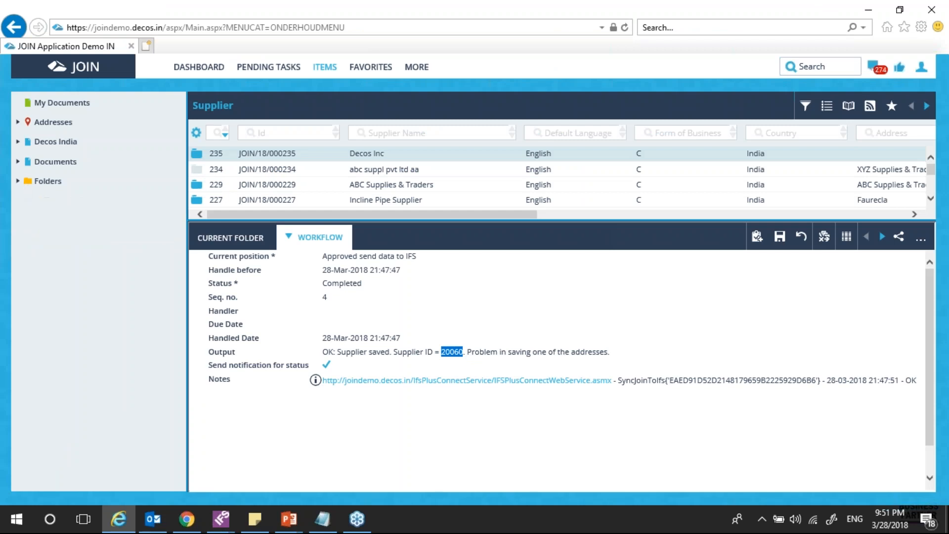
left_click(920, 68)
left_click(787, 189)
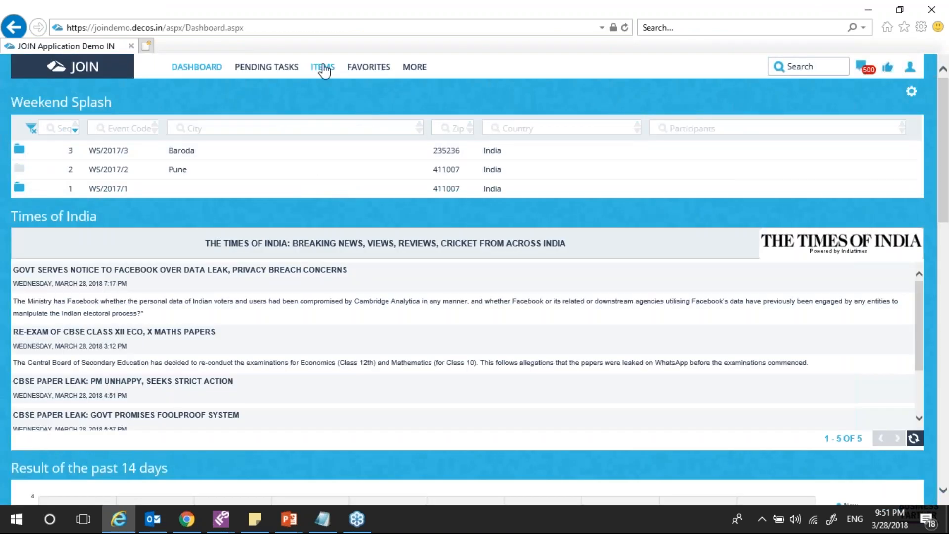
left_click(324, 68)
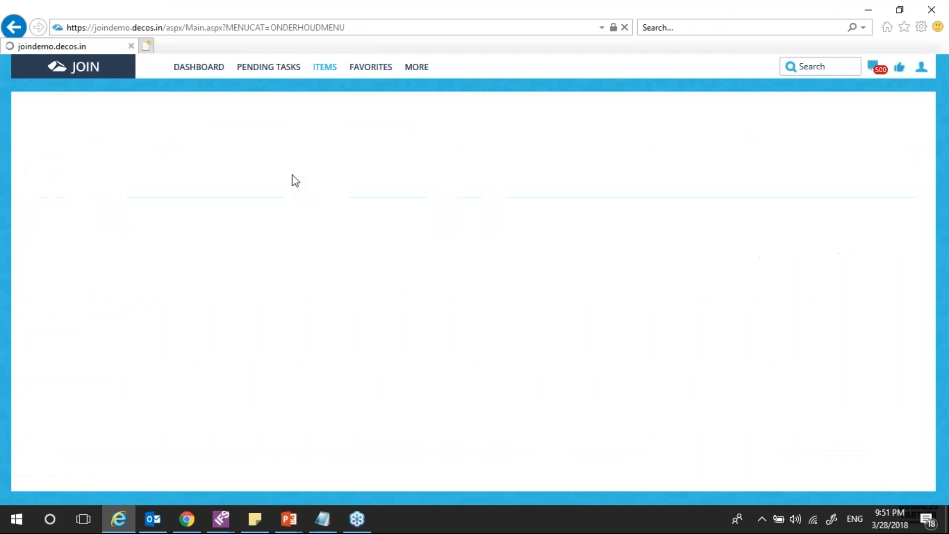
Filter the Cases list to Casetype Supplier Registration, showing new case 31825
scroll(56, 352, "down", 10)
scroll(56, 352, "up", 6)
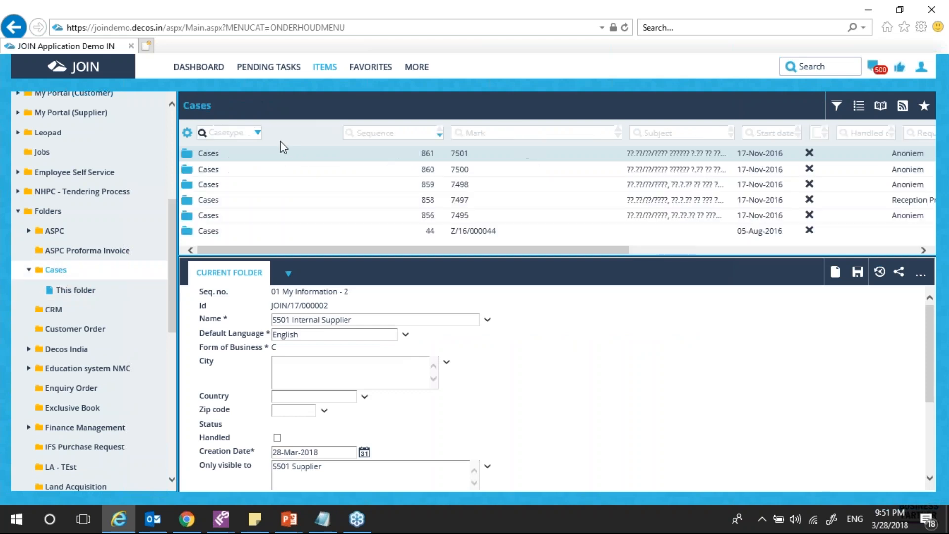
left_click(267, 132)
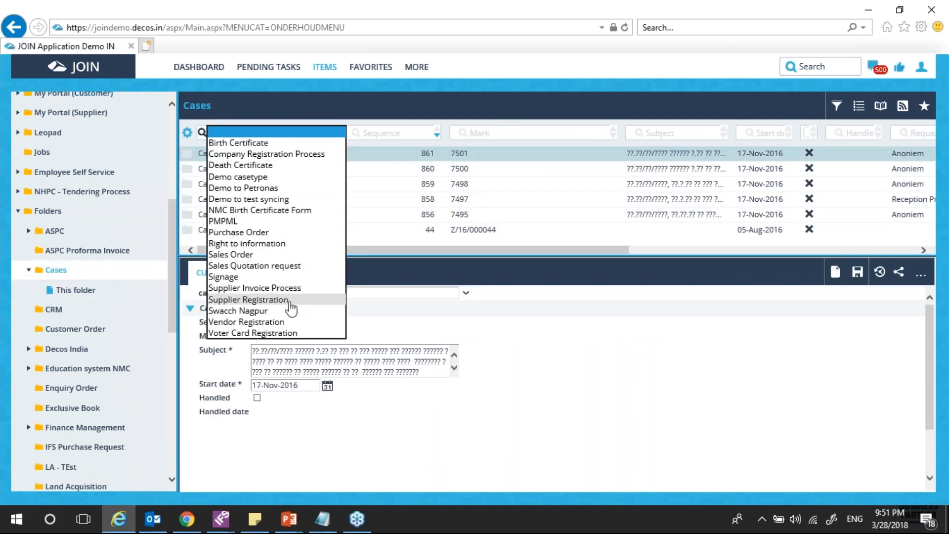
left_click(289, 299)
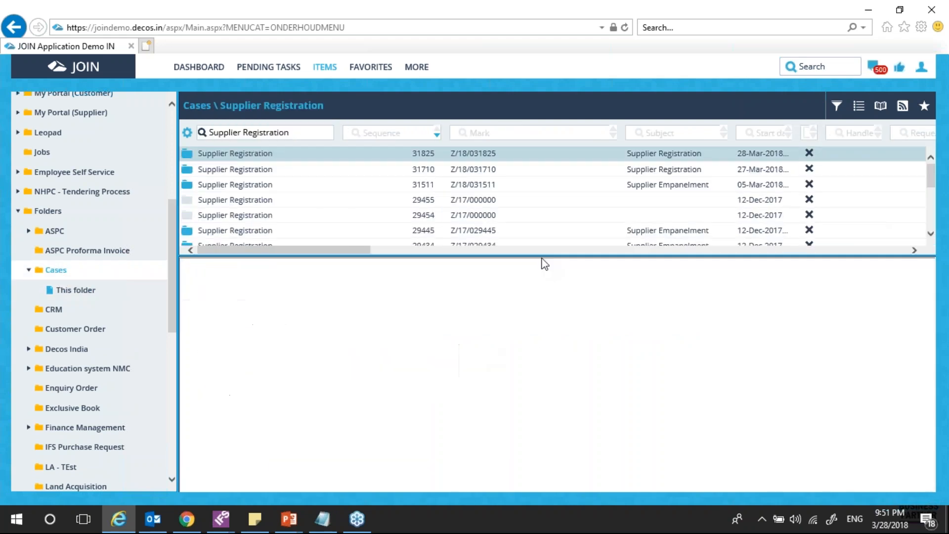
scroll(455, 404, "down", 2)
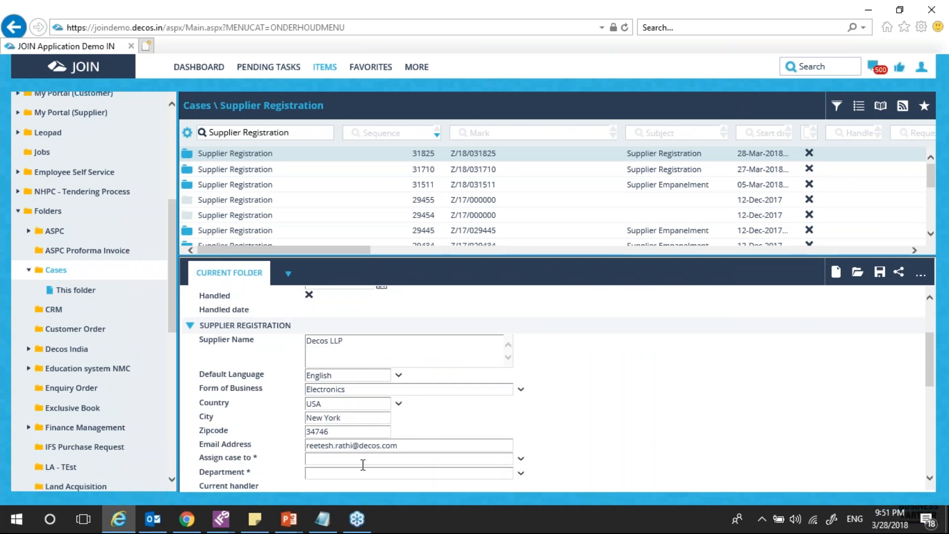
scroll(727, 400, "up", 3)
scroll(543, 441, "down", 3)
mouse_move(296, 525)
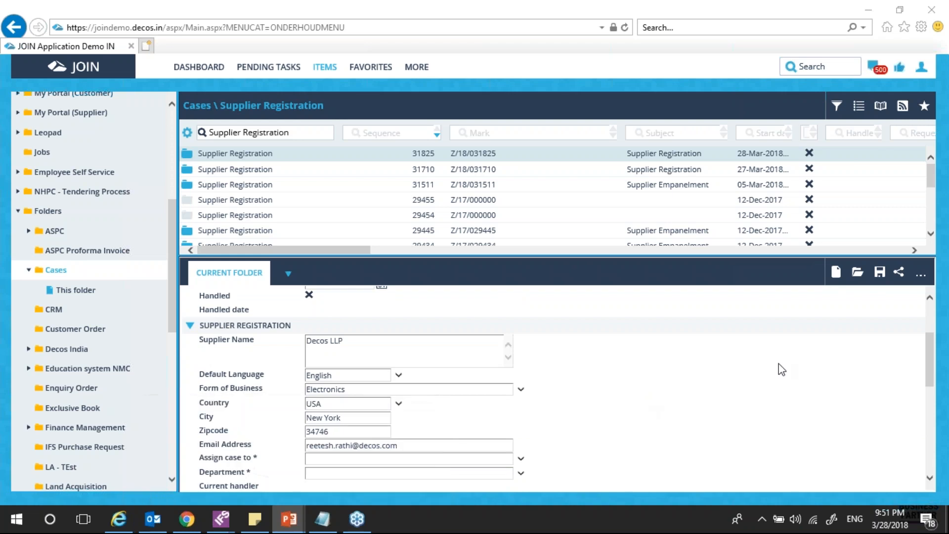
Log out of the administrator account and show the full-screen slide show
left_click(922, 66)
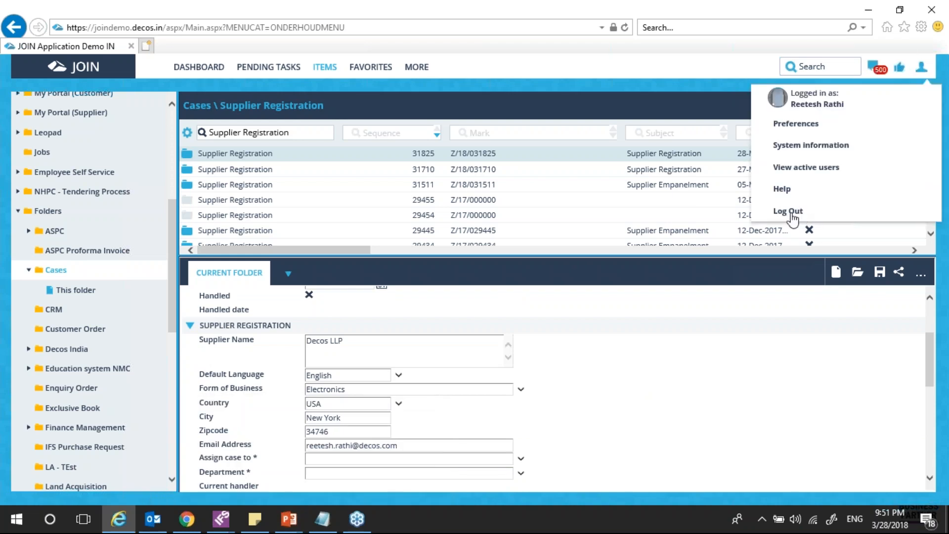
left_click(792, 212)
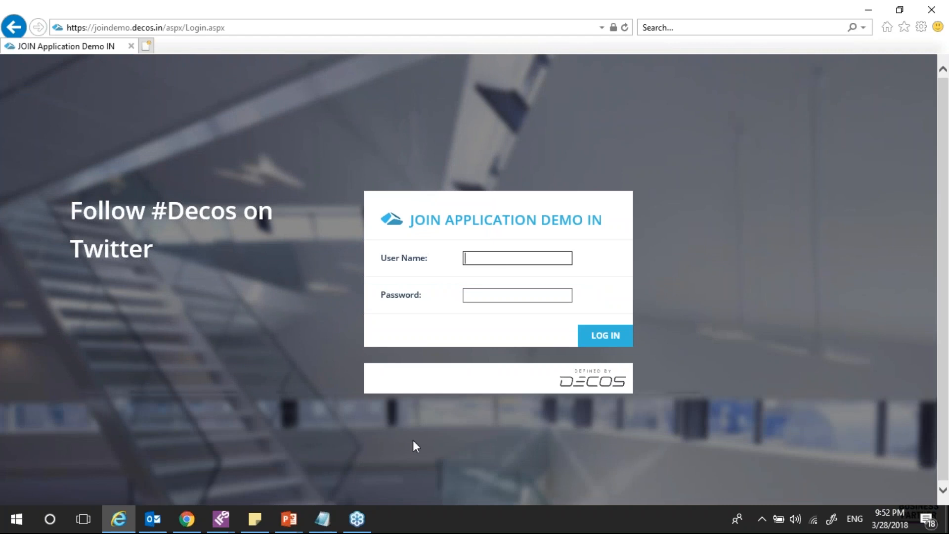
left_click(357, 519)
mouse_move(301, 523)
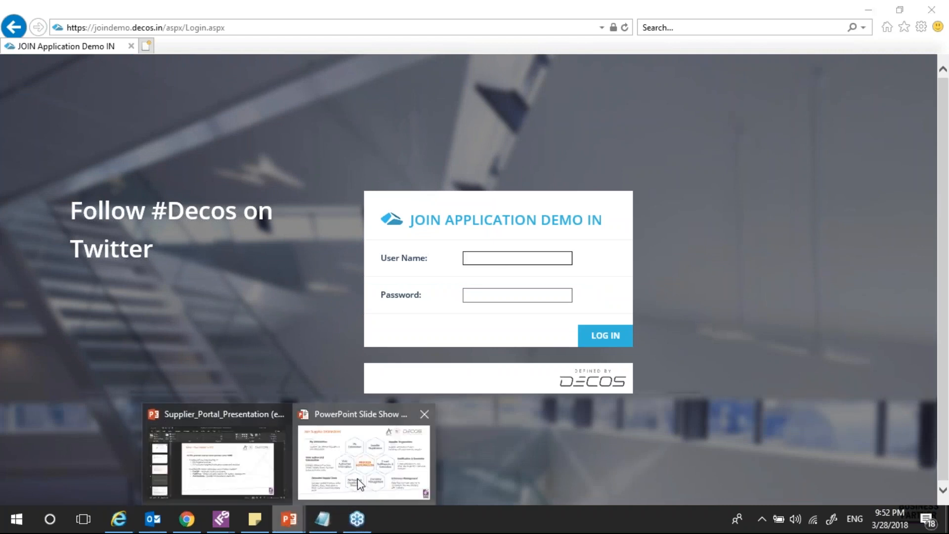
left_click(358, 479)
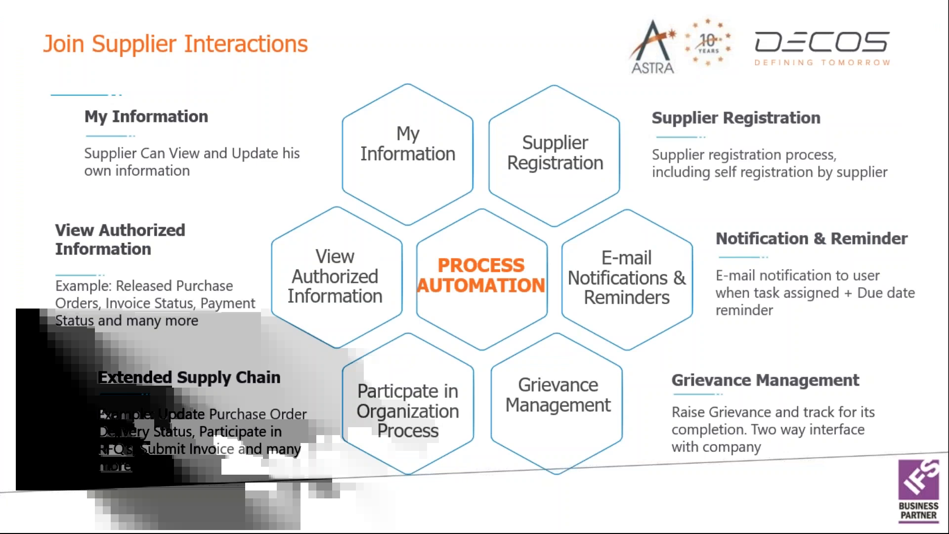
Return to the JOIN login page and sign in with the supplier user's saved login
key("alt+Tab")
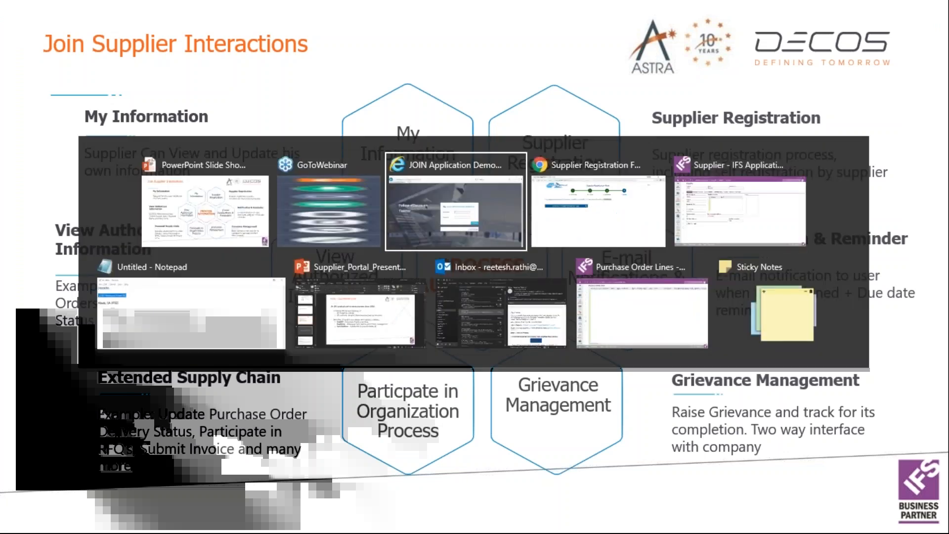
type("s5o")
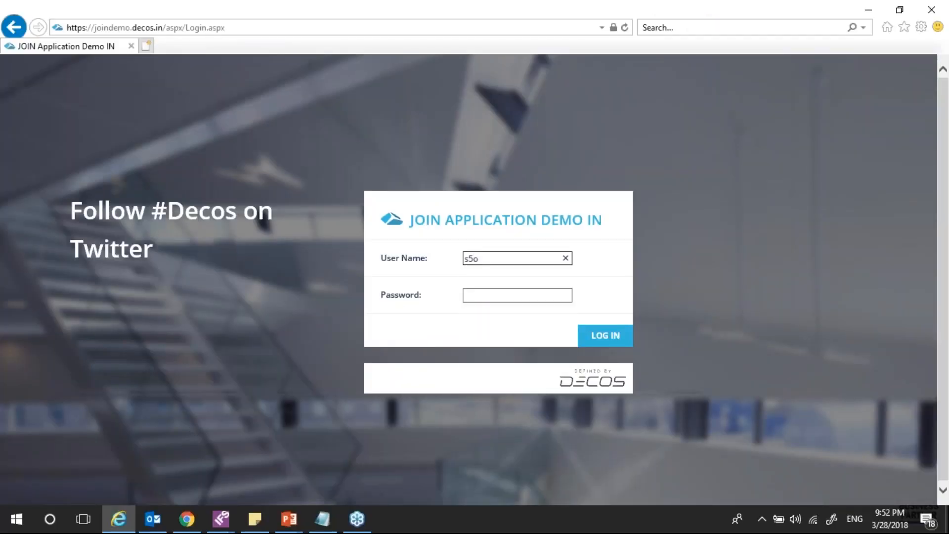
key("BackSpace")
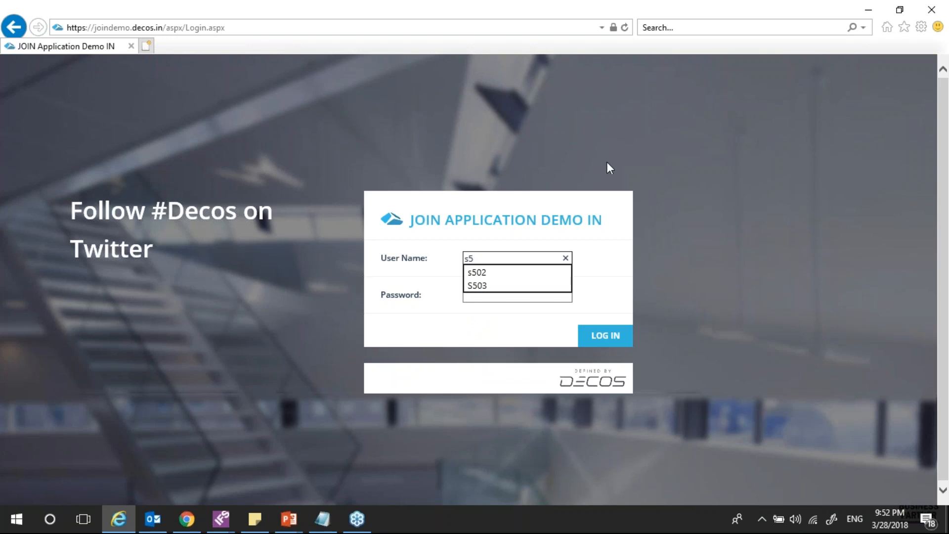
left_click(481, 286)
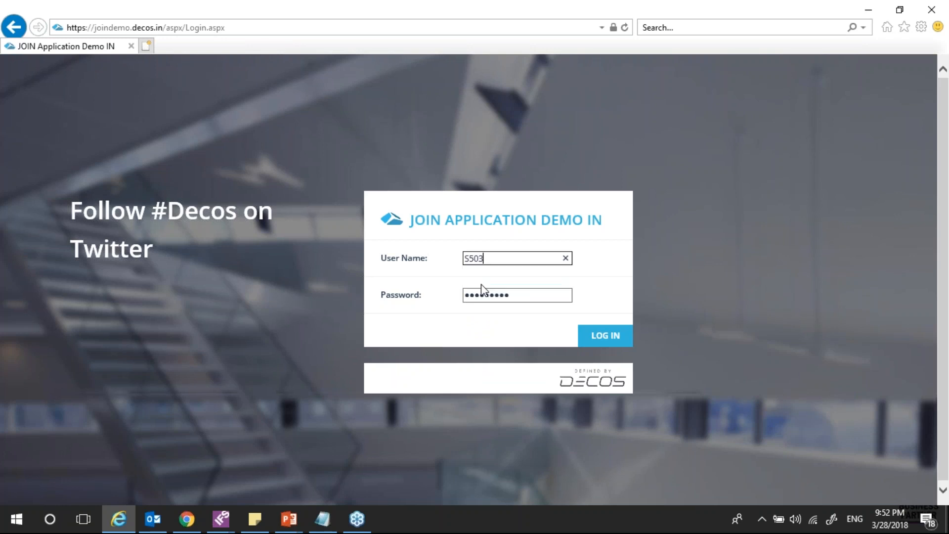
left_click(612, 345)
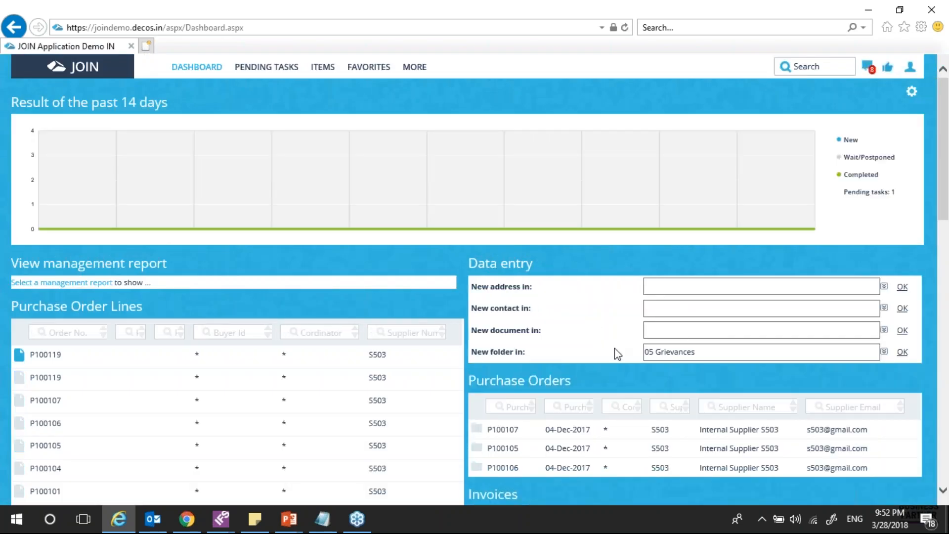
Scroll the supplier dashboard down to the Grievances, Pending Tasks and My Information panels
scroll(615, 348, "down", 4)
scroll(921, 302, "up", 4)
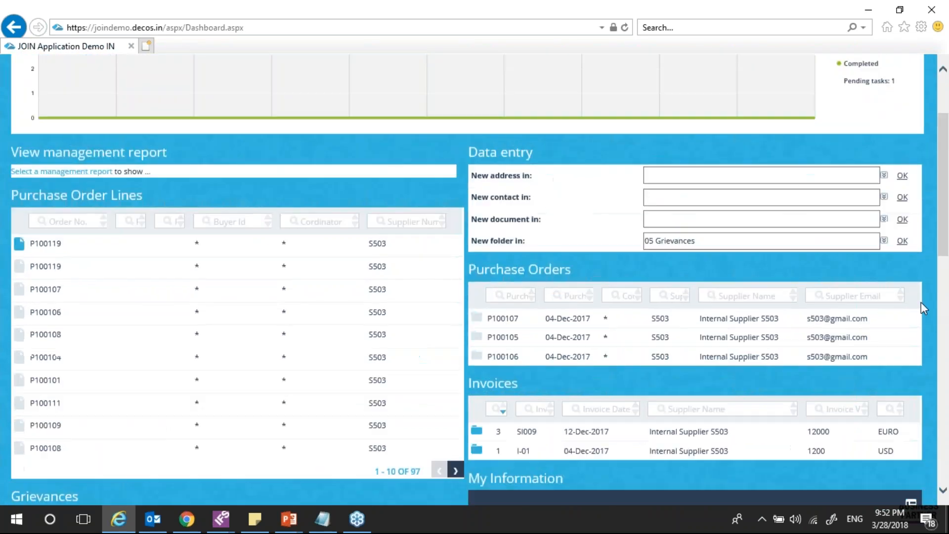
scroll(891, 310, "down", 4)
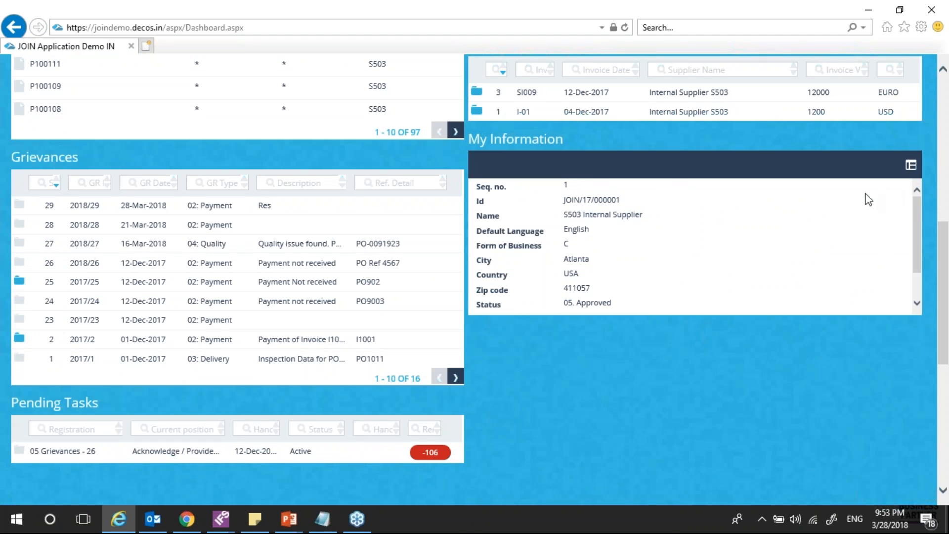
Change the My Information zip code to 411034, save past the warning, and return to the dashboard
left_click(912, 164)
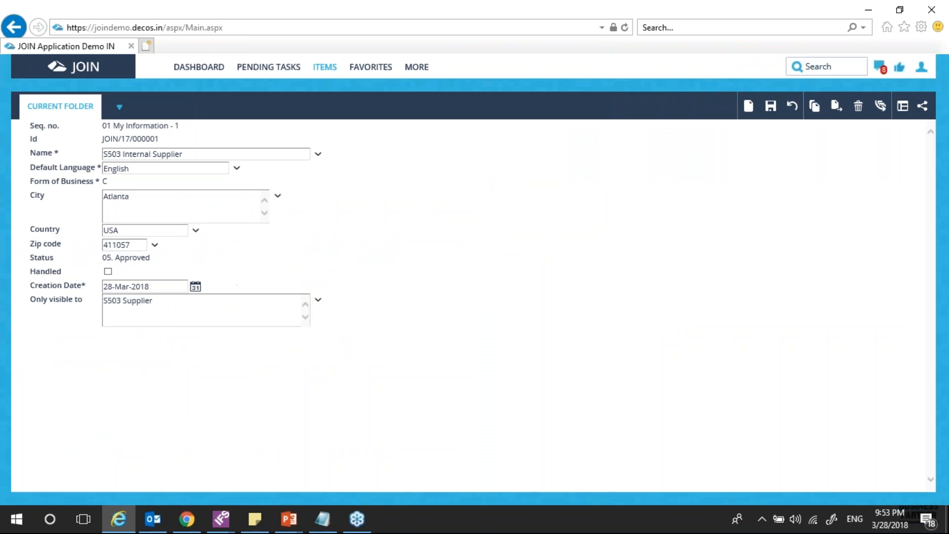
left_click_drag(138, 246, 75, 241)
type("411034")
left_click(771, 105)
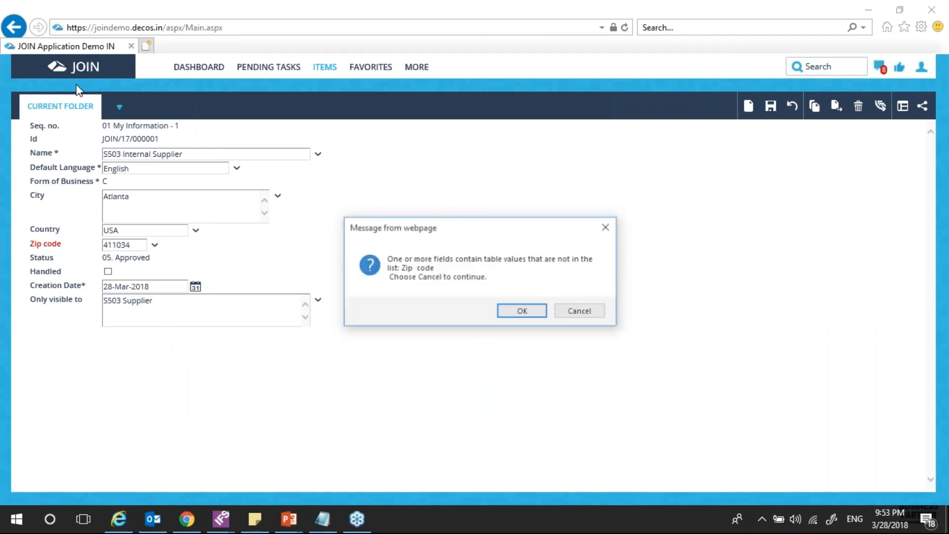
left_click(583, 319)
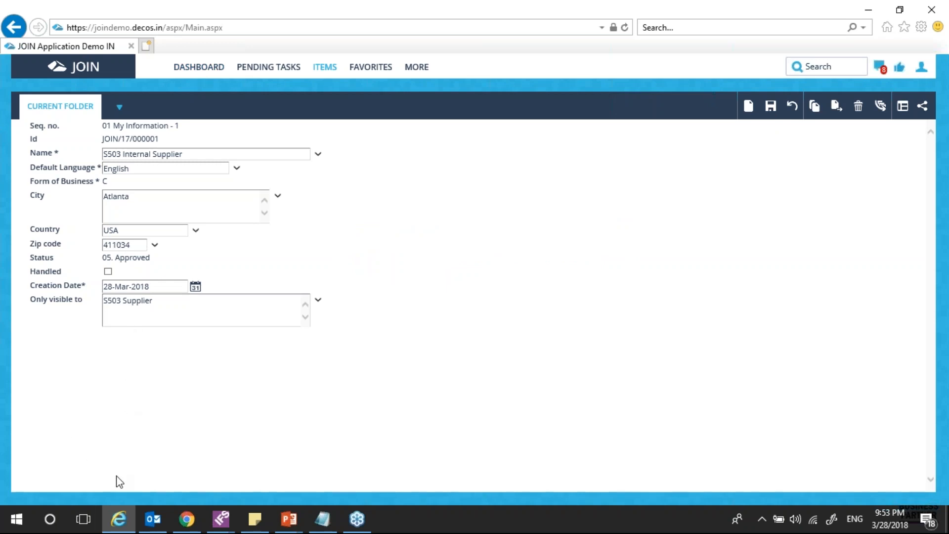
left_click(208, 73)
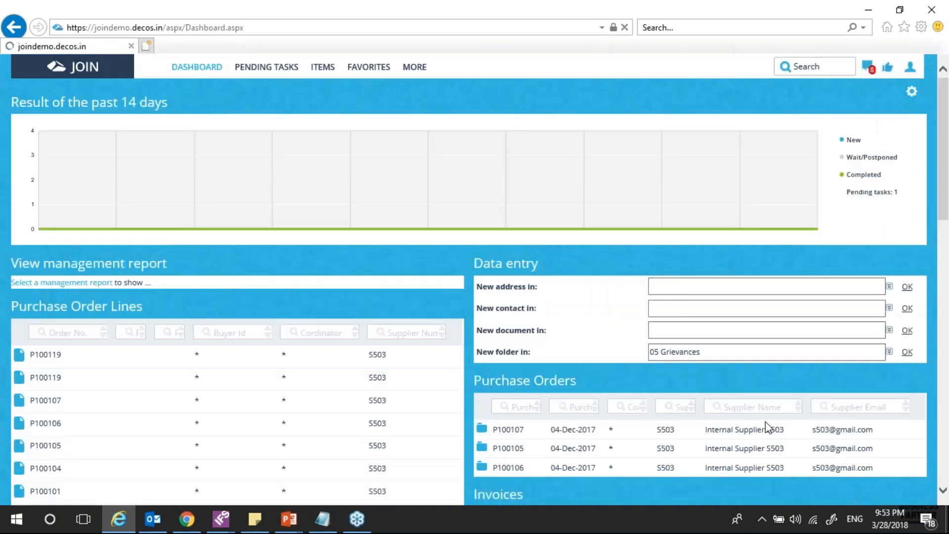
scroll(767, 427, "down", 6)
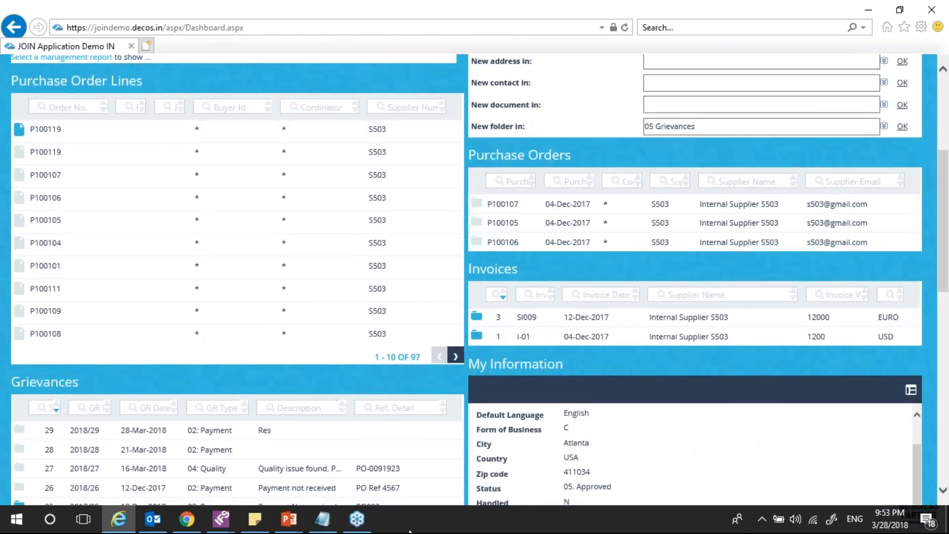
left_click(288, 519)
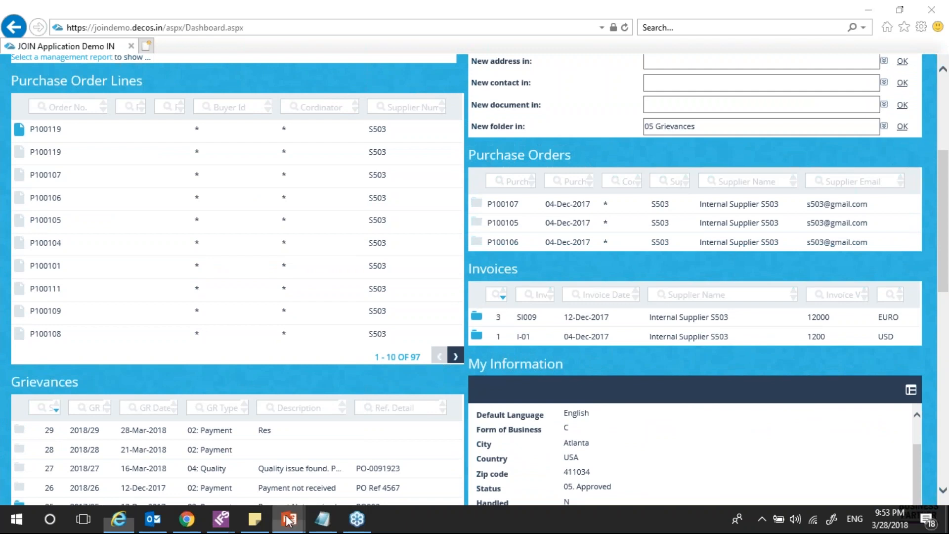
left_click(363, 465)
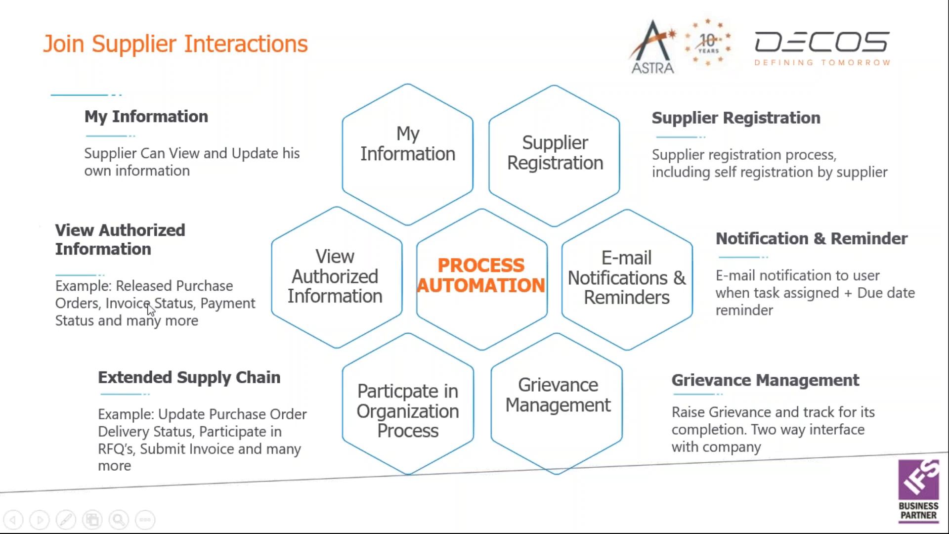
key("alt+Tab")
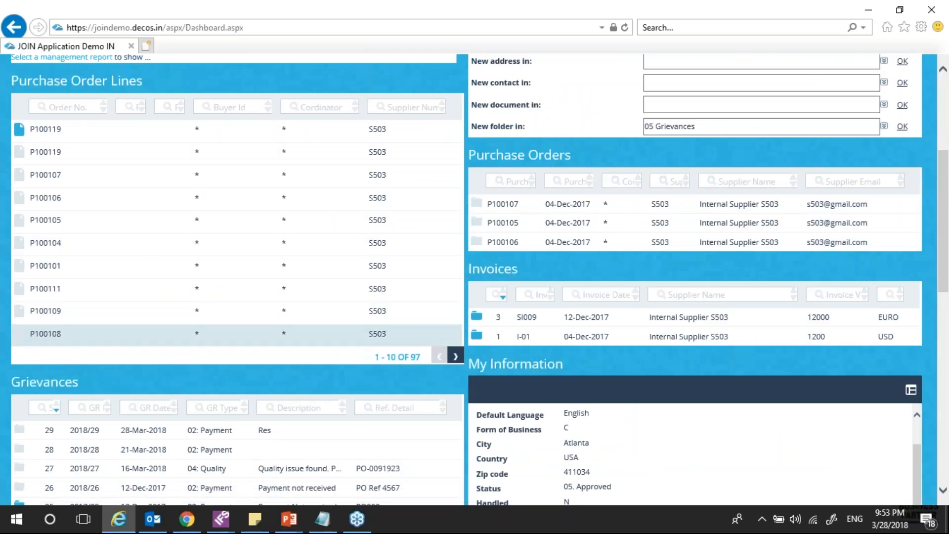
scroll(548, 371, "up", 5)
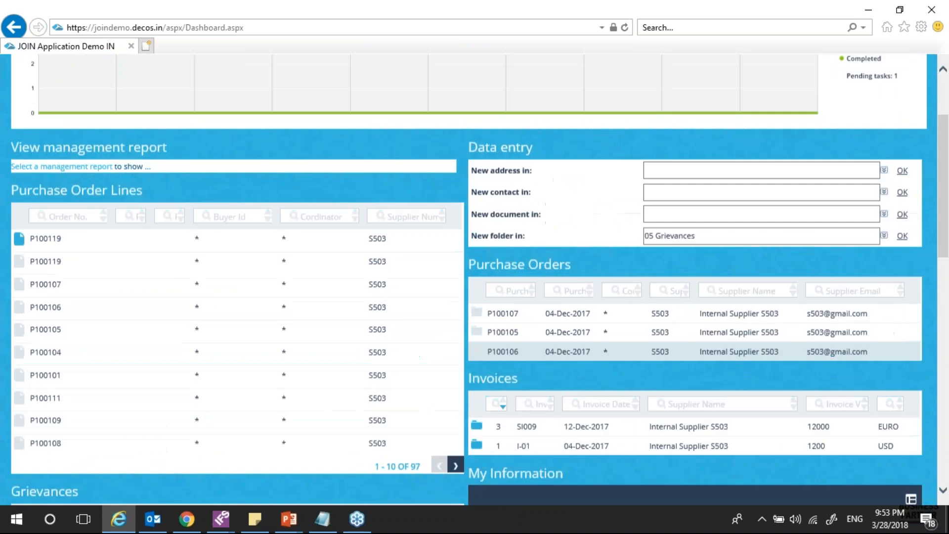
scroll(944, 247, "down", 2)
scroll(945, 255, "down", 4)
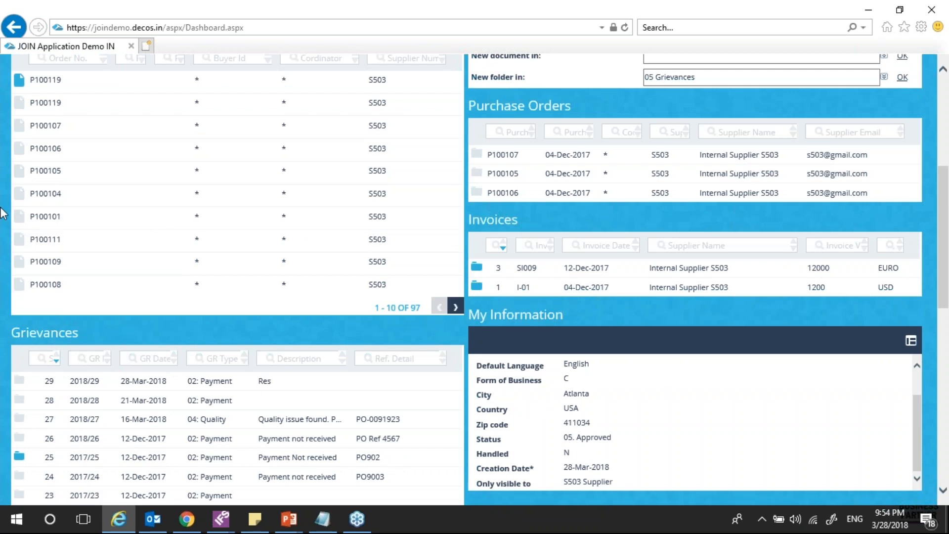
scroll(3, 213, "up", 4)
scroll(124, 276, "down", 4)
key("alt+Tab")
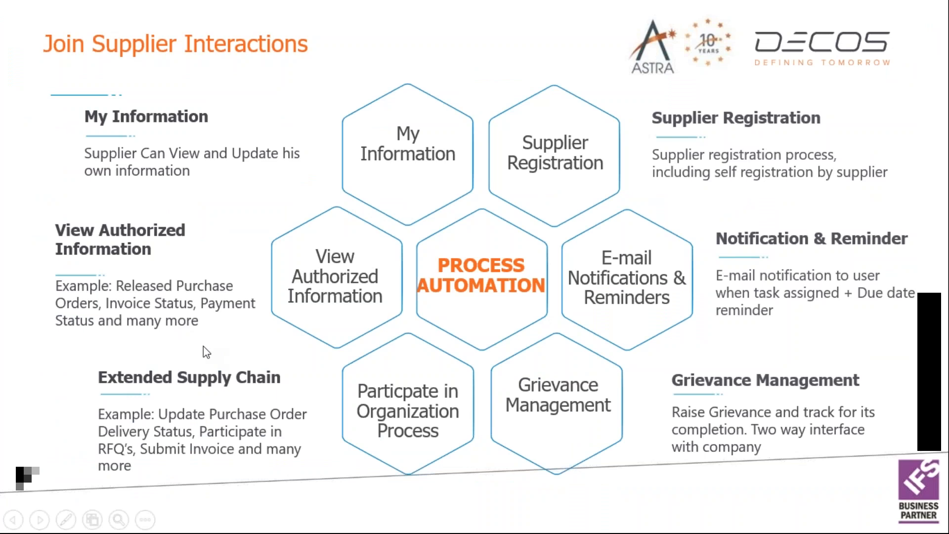
key("alt+Tab")
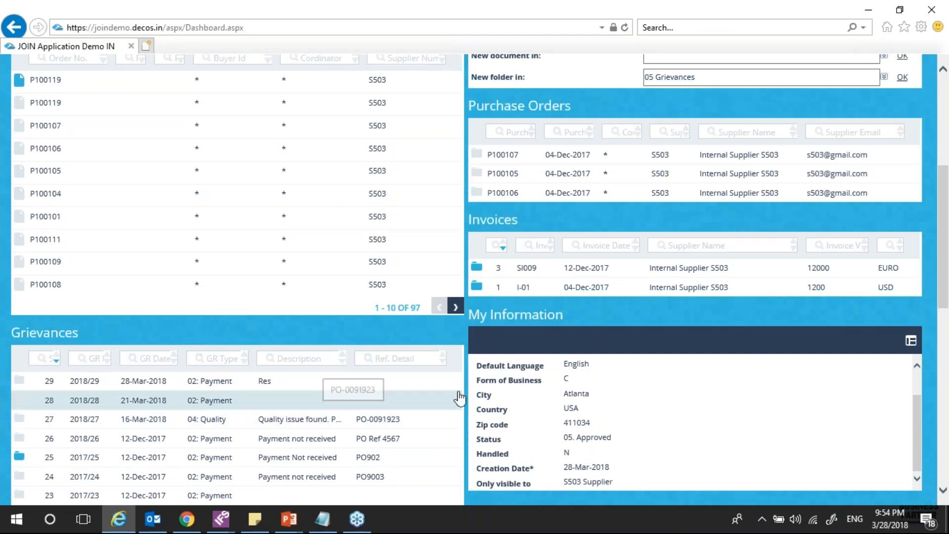
scroll(509, 366, "up", 2)
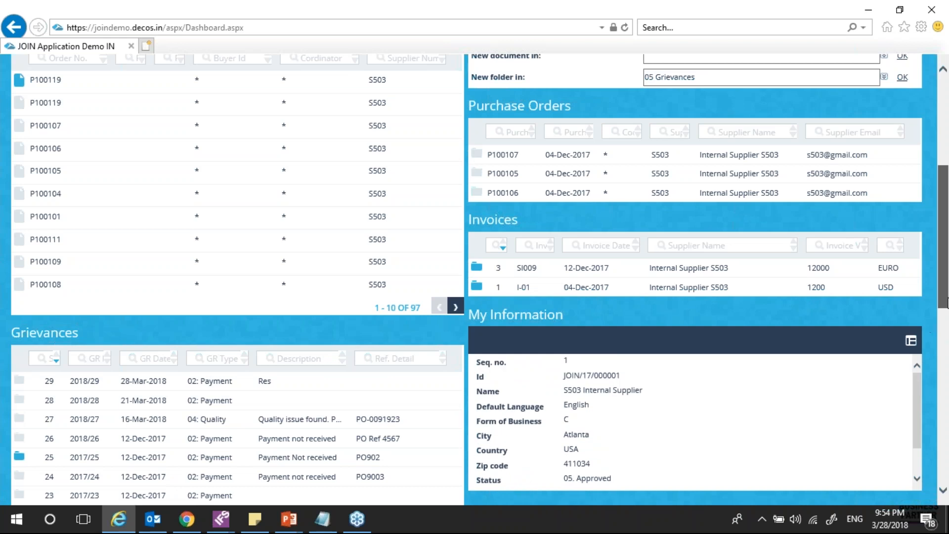
scroll(934, 321, "up", 3)
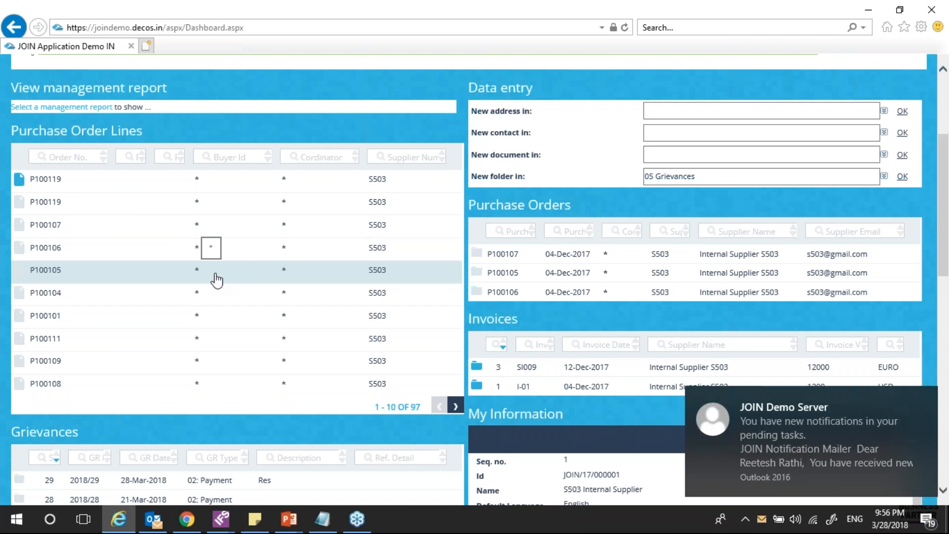
Read the JOIN pending-task notification email in Outlook, then return to the browser
left_click(812, 456)
scroll(600, 405, "down", 1)
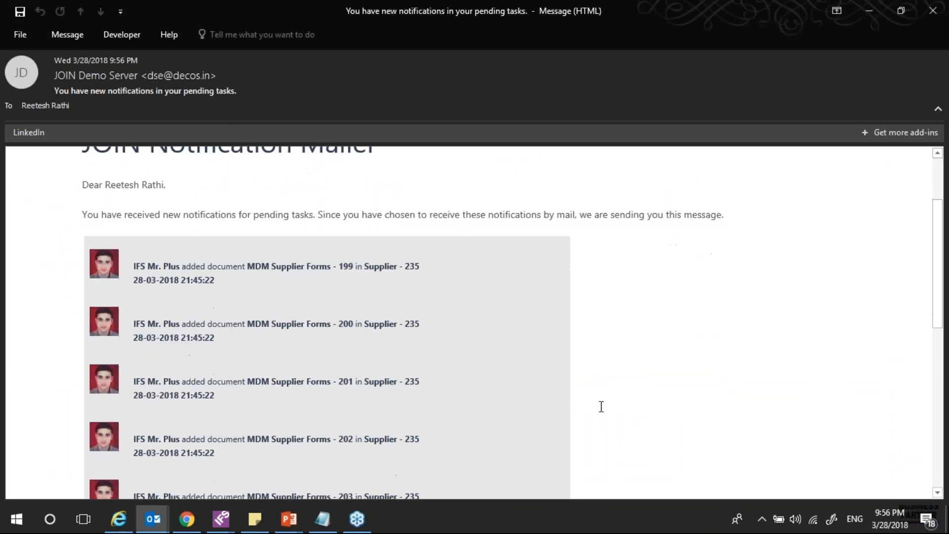
scroll(610, 398, "down", 4)
scroll(608, 371, "up", 6)
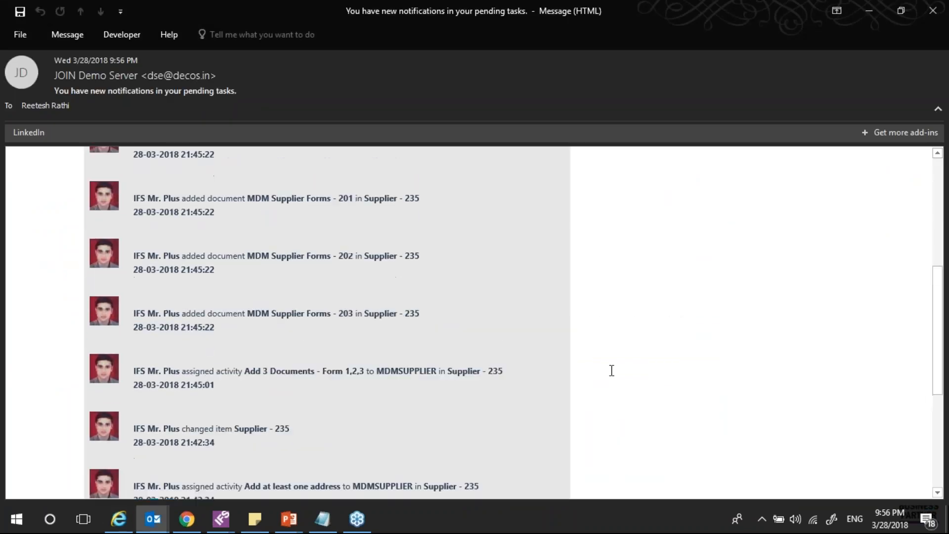
scroll(693, 358, "down", 2)
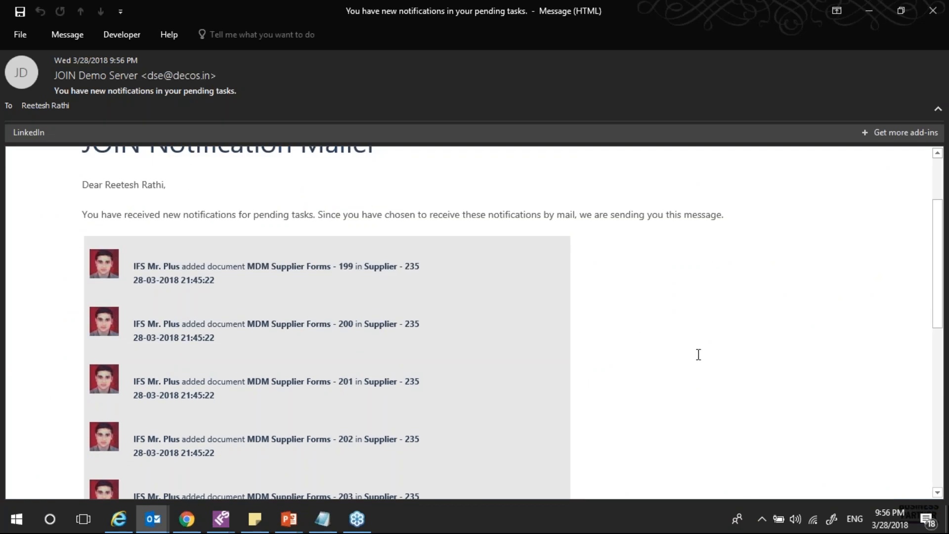
scroll(698, 354, "up", 2)
key("alt+Tab")
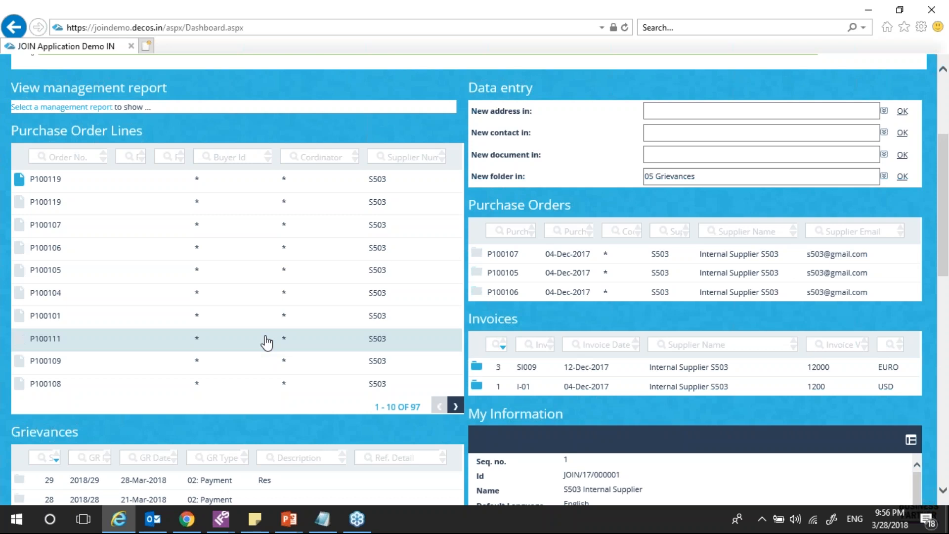
Open purchase order line P100105 and review its details
left_click(94, 281)
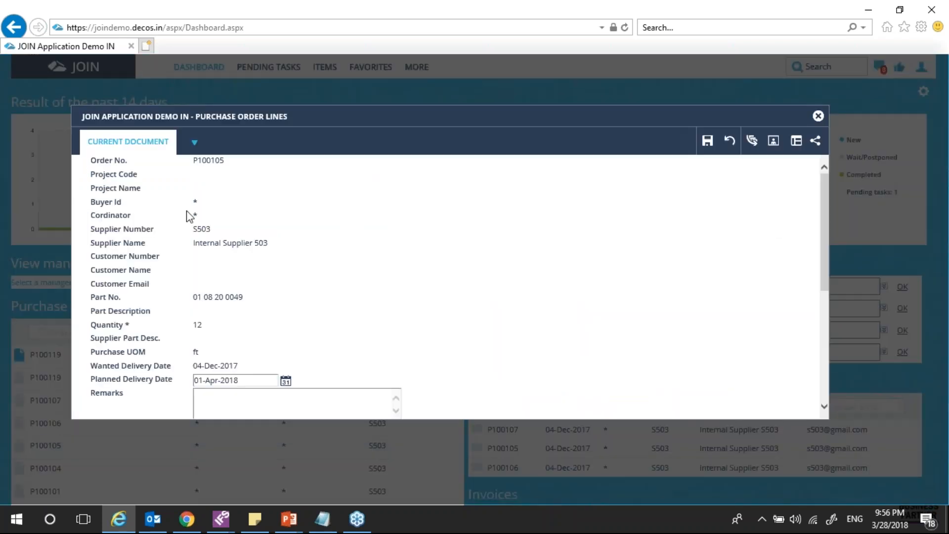
left_click_drag(192, 297, 213, 297)
left_click(205, 214)
scroll(205, 213, "down", 2)
scroll(202, 297, "up", 2)
scroll(263, 295, "down", 3)
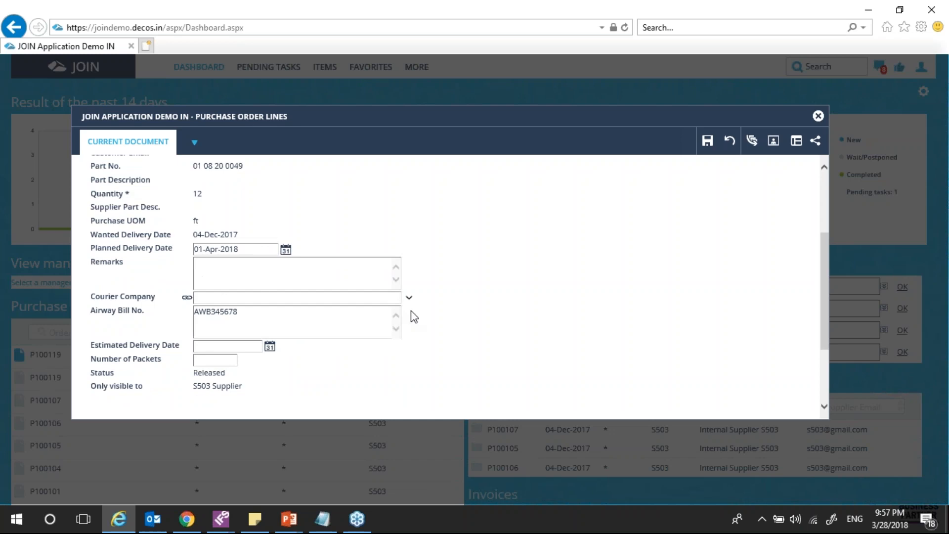
scroll(470, 327, "up", 3)
scroll(470, 329, "down", 3)
scroll(467, 332, "down", 3)
scroll(466, 335, "up", 3)
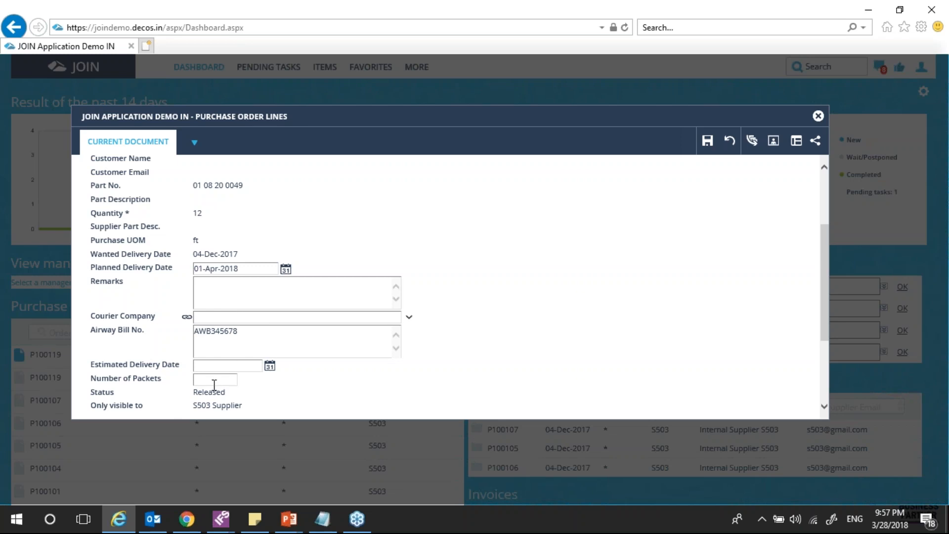
Set the planned delivery date to 08-Apr-2018 and save the order line
left_click(287, 270)
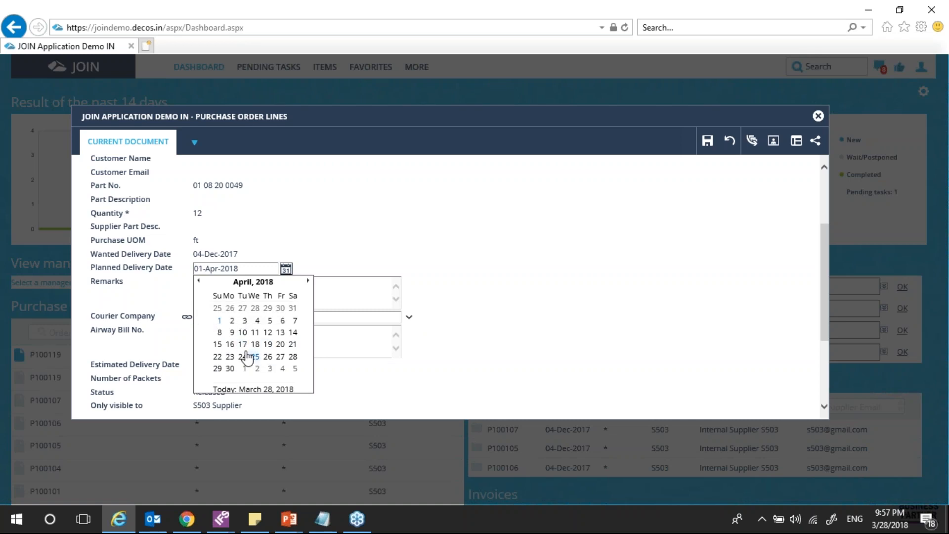
left_click(220, 335)
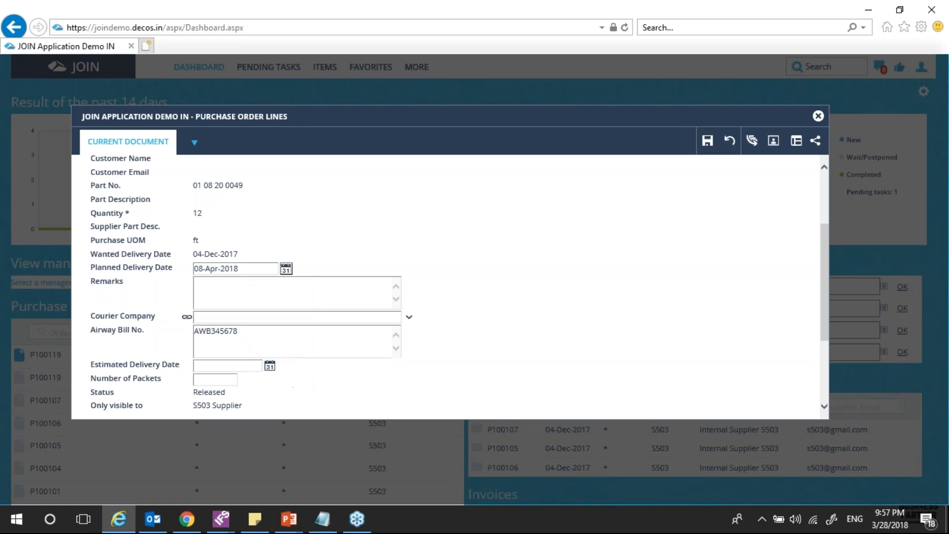
scroll(220, 286, "up", 3)
double_click(213, 161)
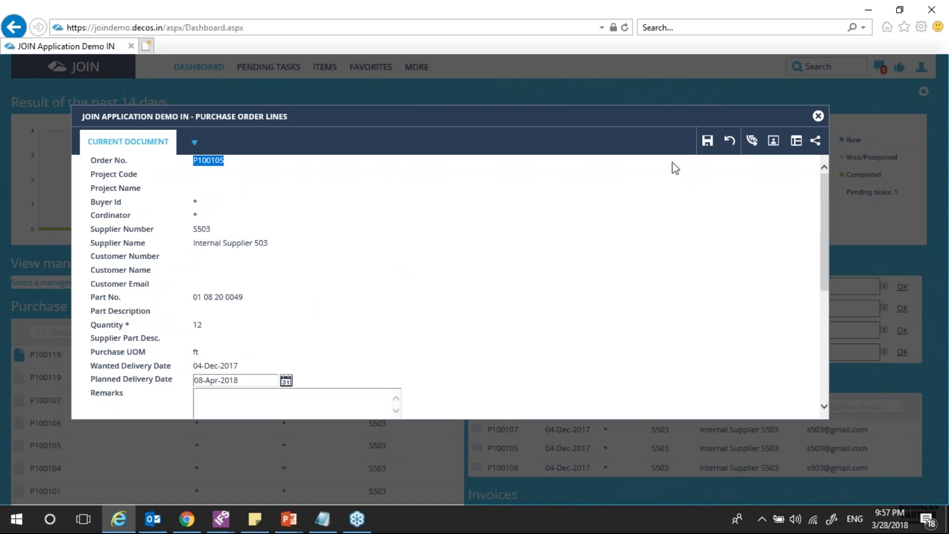
left_click(706, 142)
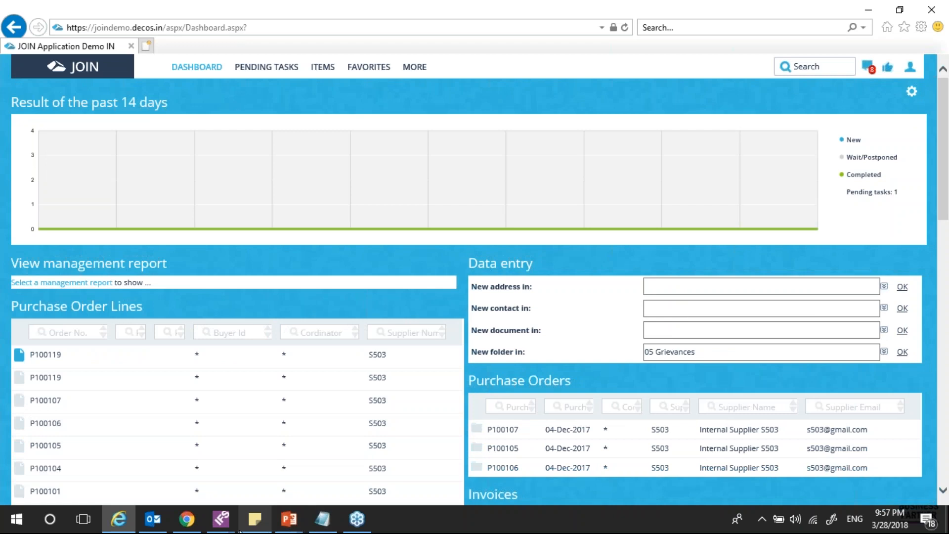
In IFS Purchase Order Lines, search for order number P100105
mouse_move(223, 527)
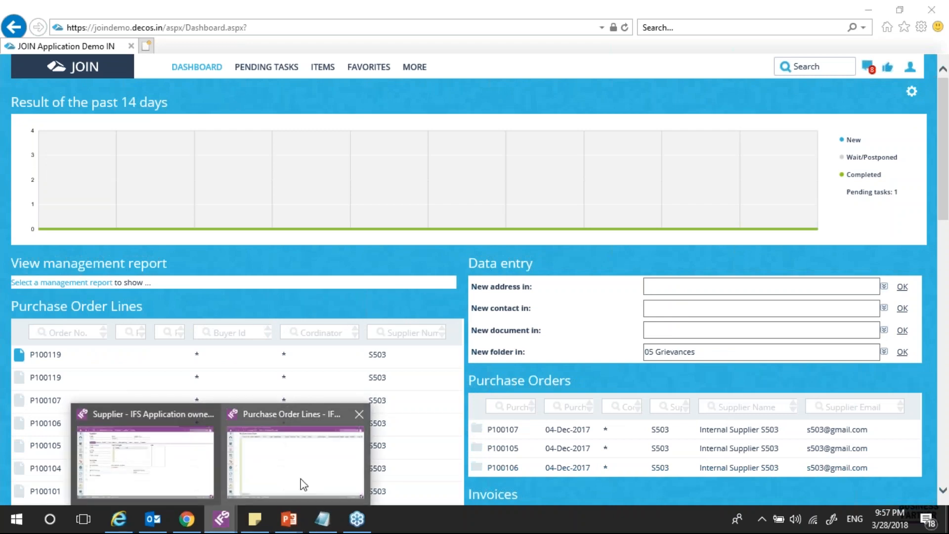
left_click(298, 487)
left_click(62, 58)
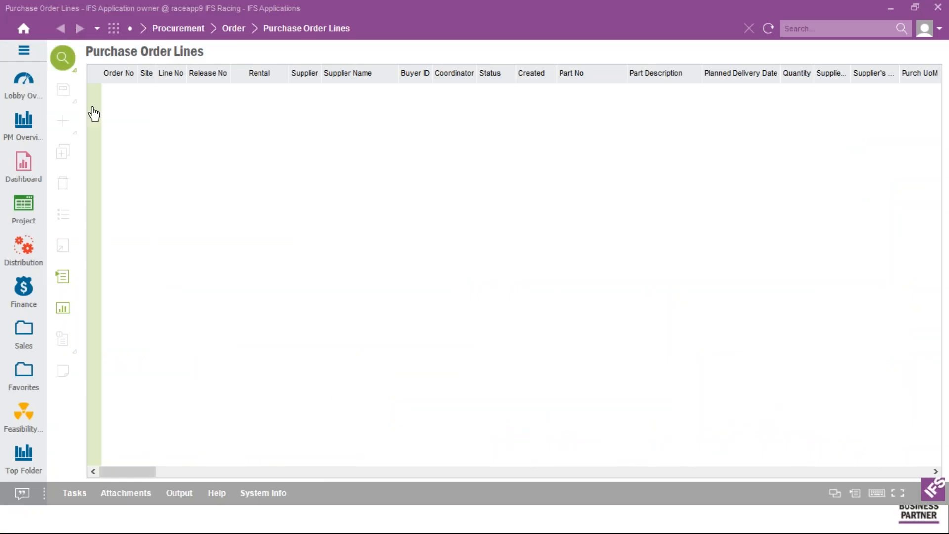
left_click(327, 206)
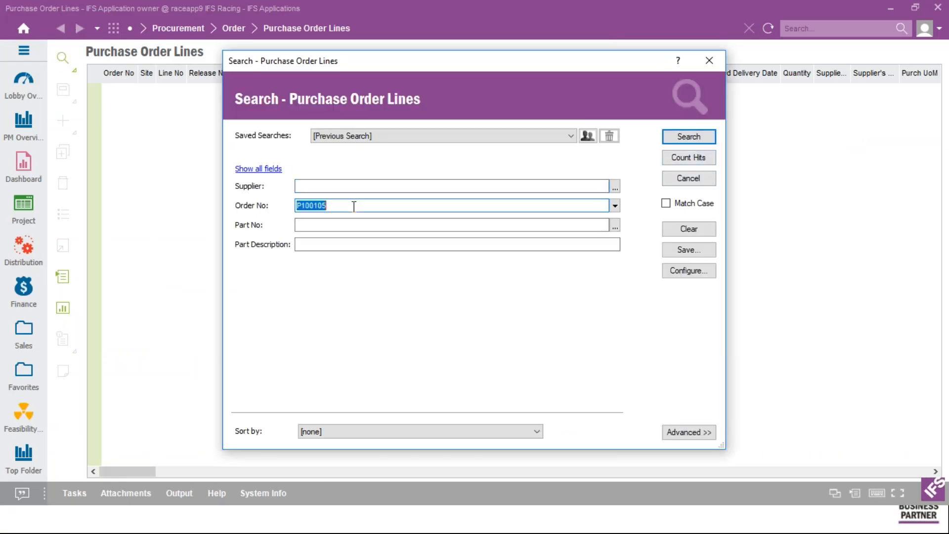
left_click(364, 206)
left_click(688, 136)
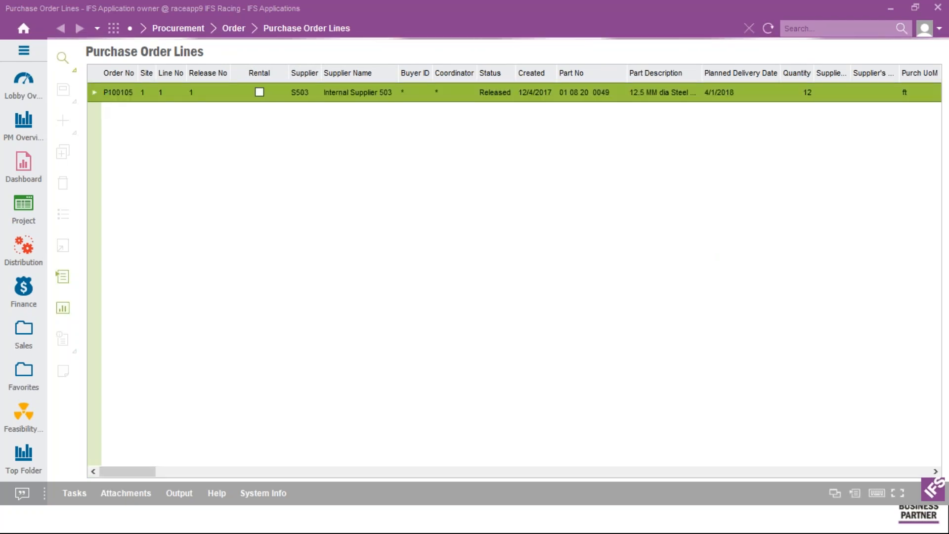
Open purchase order P100105 from its line to confirm planned delivery 4/8/2018
right_click(113, 99)
left_click(157, 126)
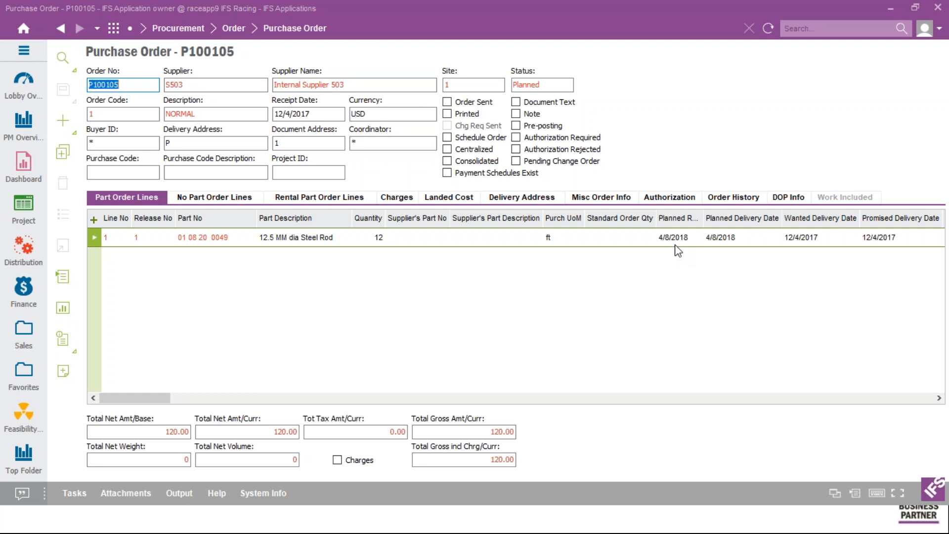
key("alt+Tab")
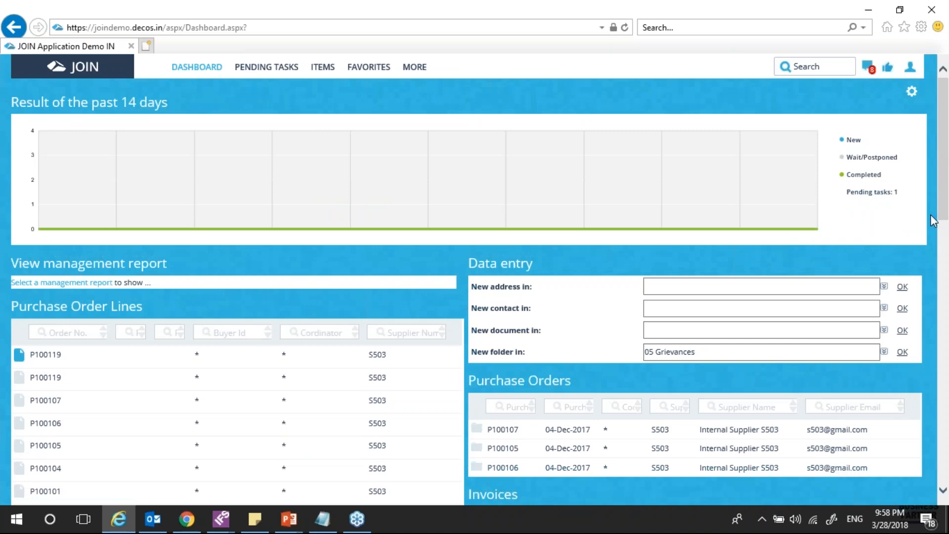
Reopen purchase order line P100105 from the dashboard list
scroll(799, 384, "down", 1)
scroll(799, 384, "down", 3)
left_click_drag(946, 279, 947, 300)
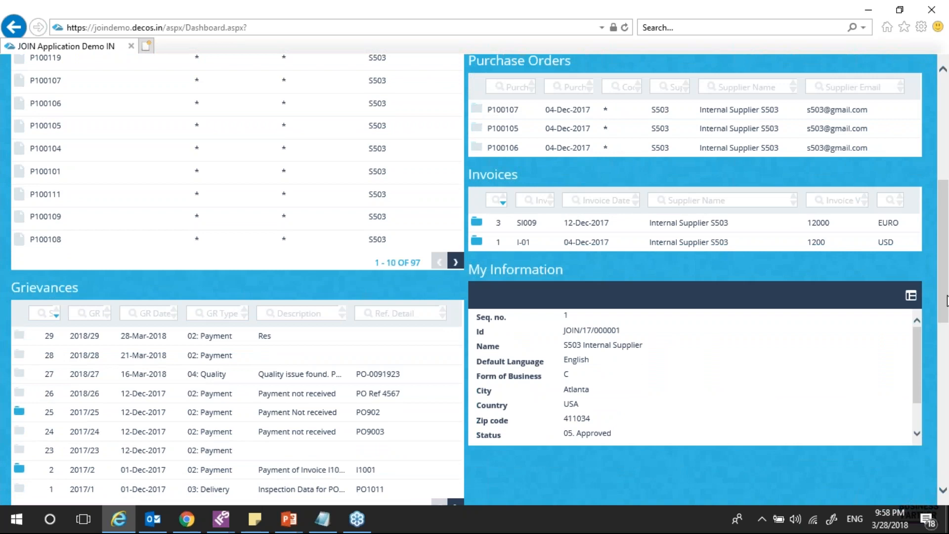
scroll(836, 314, "up", 4)
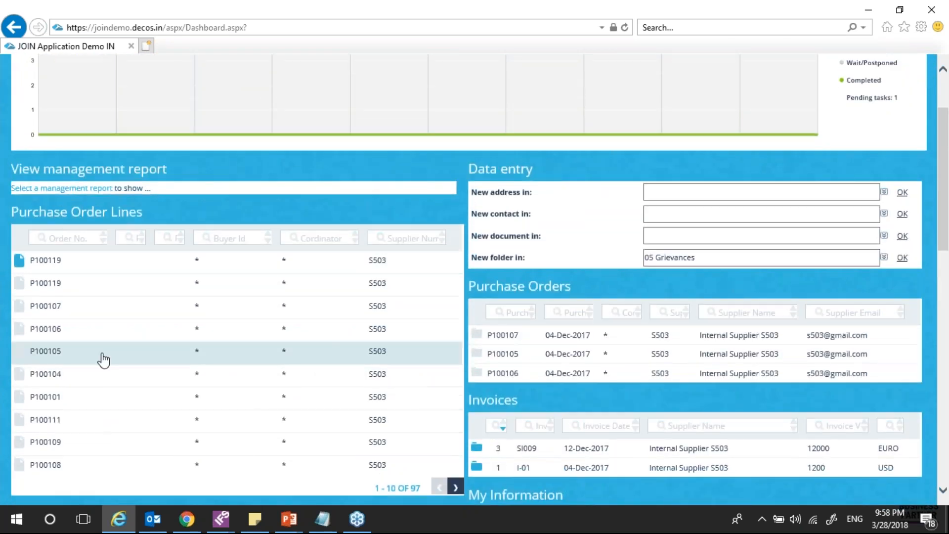
left_click(104, 360)
Check the line's planned delivery date of 08-Apr-2018, then bring up the Join Supplier Interactions slideshow
scroll(498, 289, "down", 3)
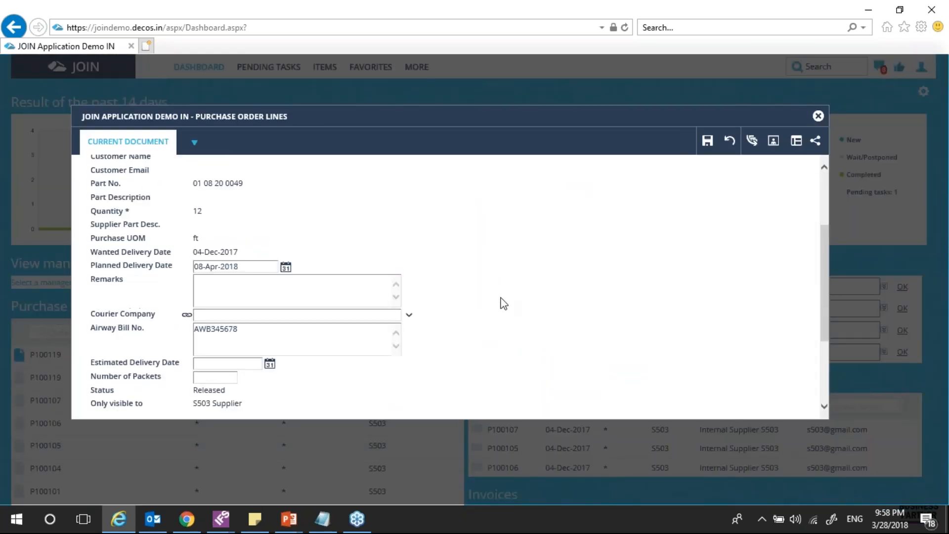
key("alt+Tab")
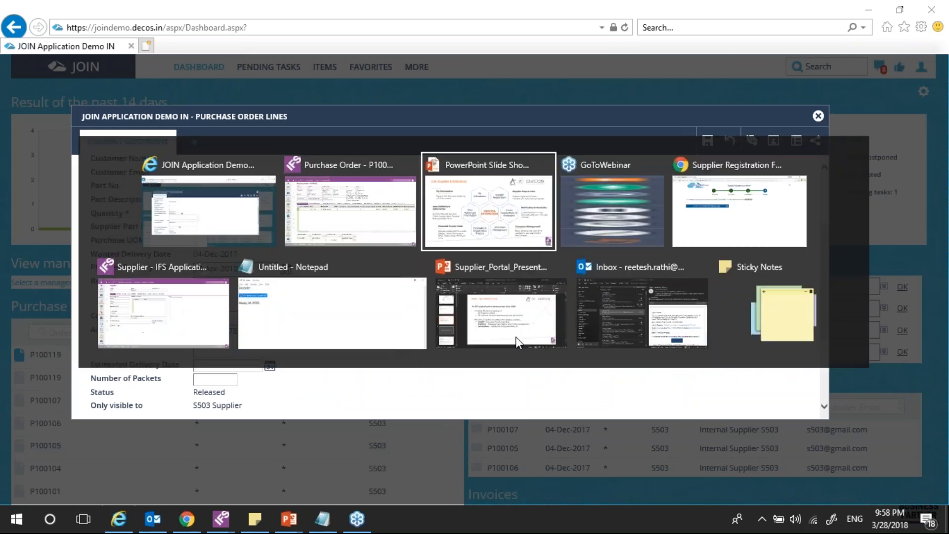
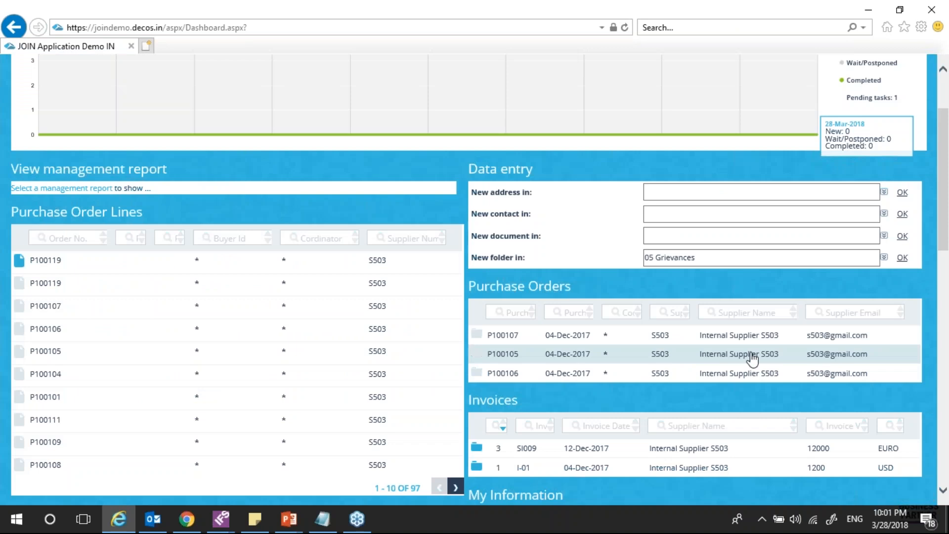
Scroll back to the dashboard top, with 05 Grievances set as the New folder in entry
scroll(695, 402, "down", 4)
scroll(616, 438, "down", 1)
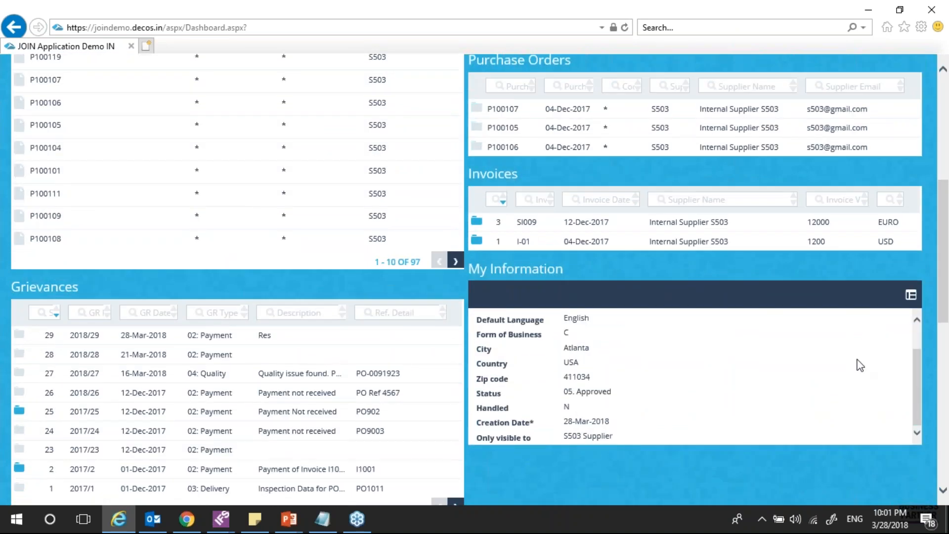
left_click_drag(948, 268, 948, 303)
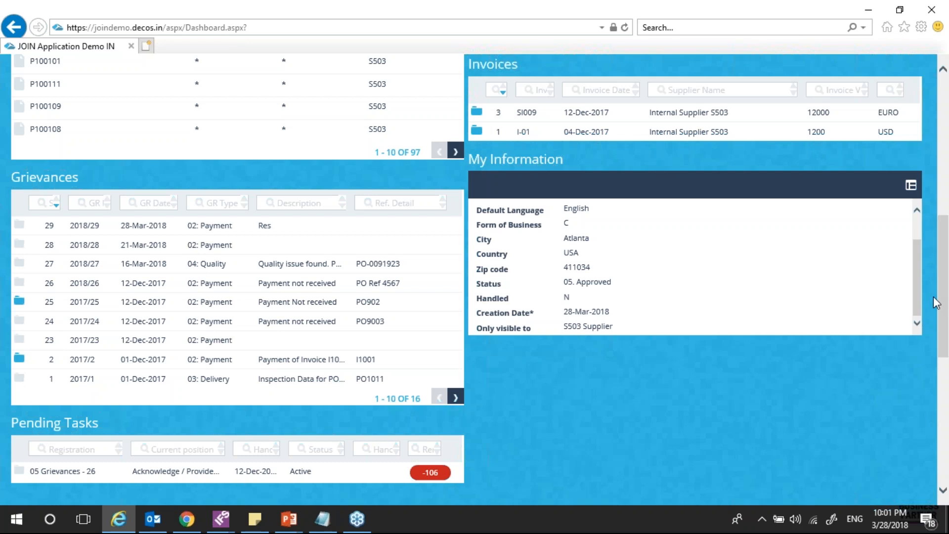
left_click_drag(945, 310, 945, 267)
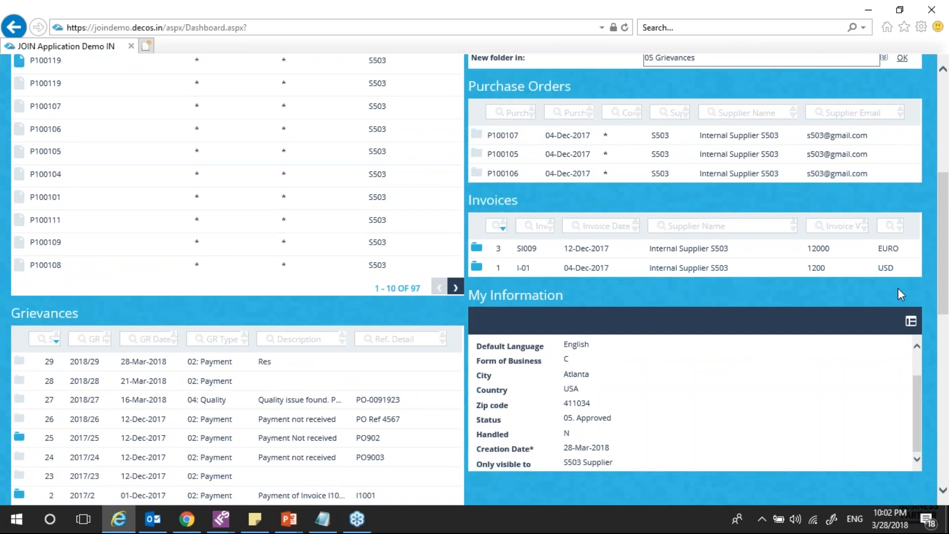
scroll(346, 391, "up", 5)
mouse_move(381, 214)
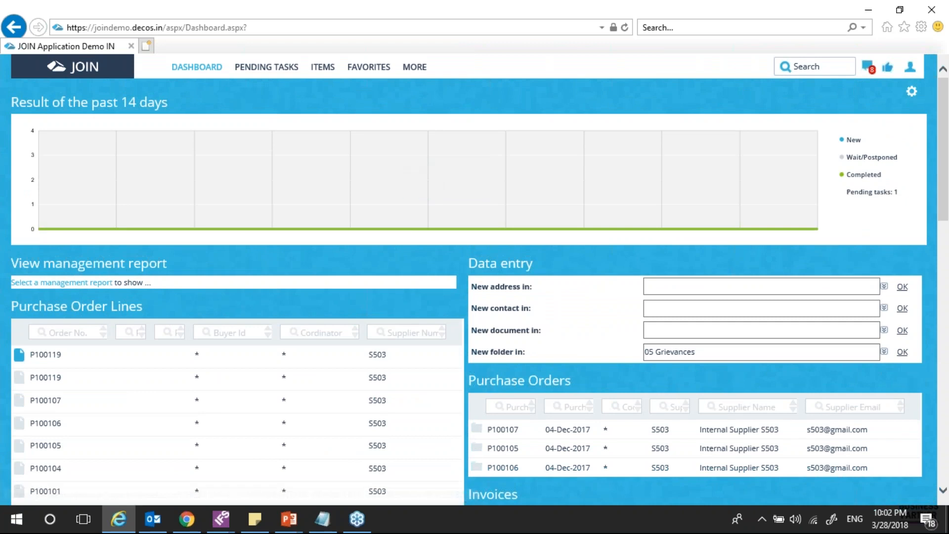
Start a new 05 Grievances folder as a 02: Payment grievance, described 'Delay in the payment for PO #320019'
left_click(902, 352)
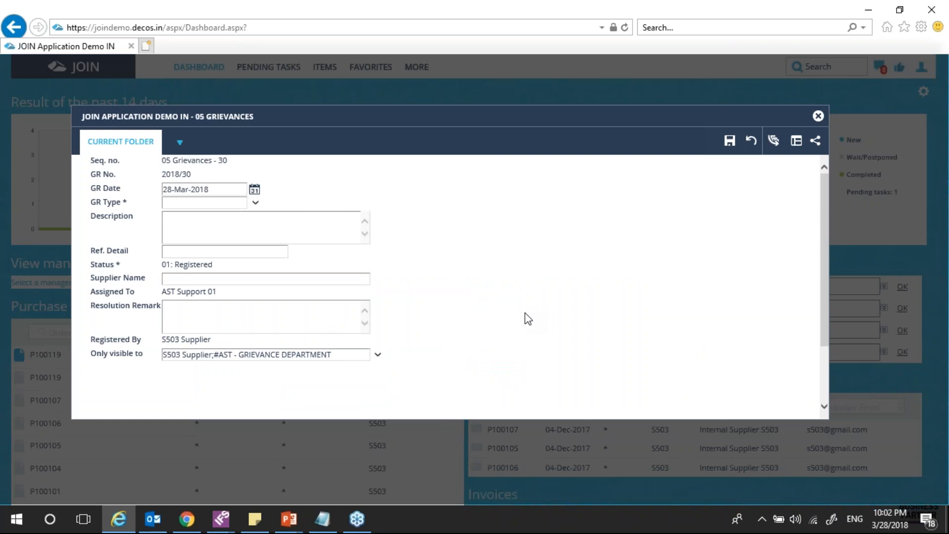
left_click(255, 204)
key("Down")
key("Down")
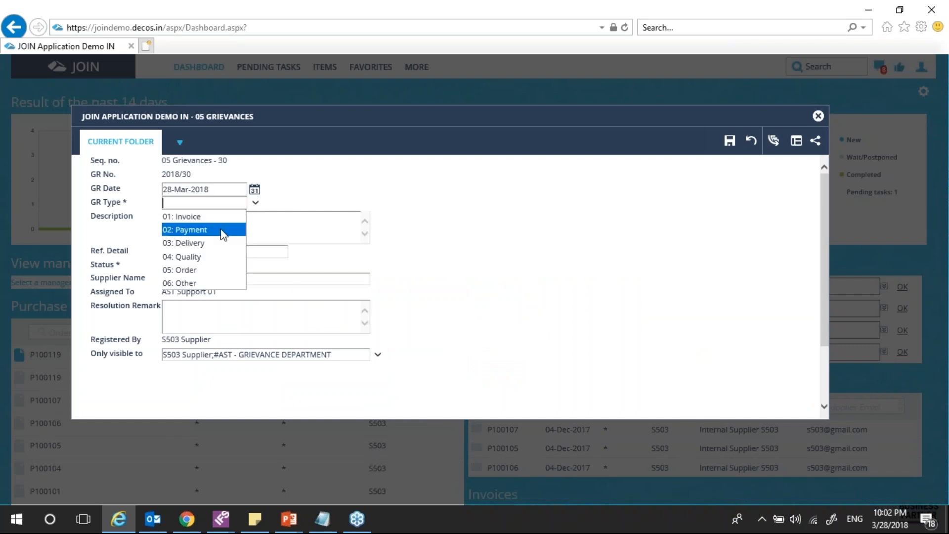
key("Tab")
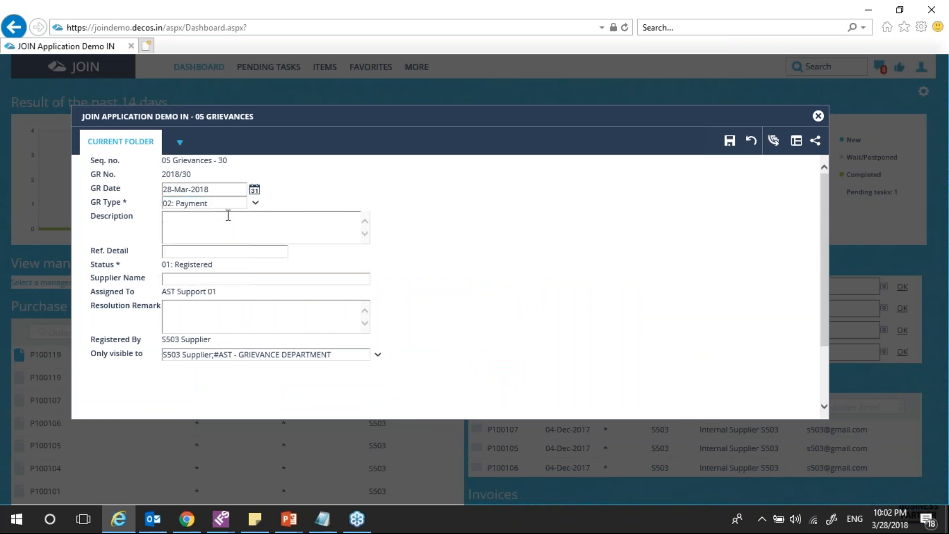
type("Delay in the payment for PO #320019")
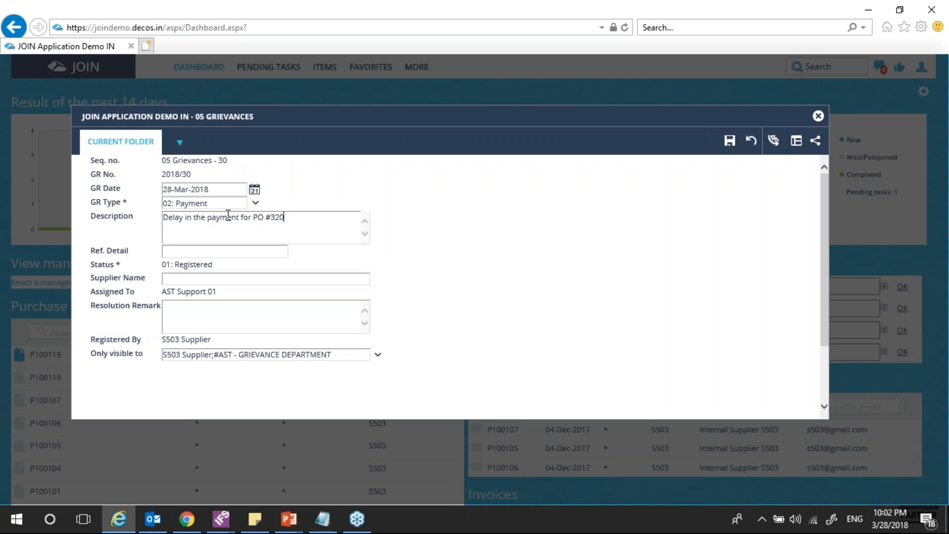
Enter reference detail Rq/09/09 and save grievance 2018/30
left_click(214, 247)
type("RE")
key("BackSpace")
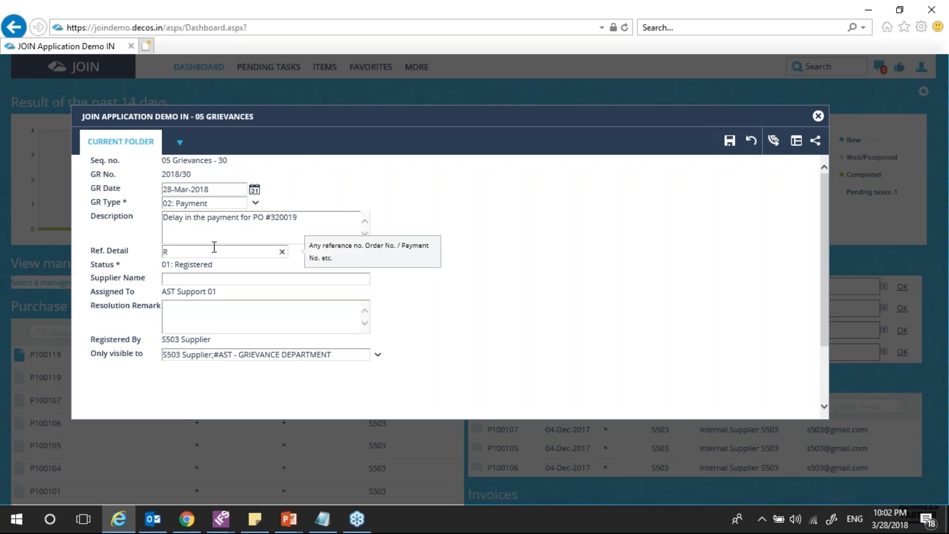
key("BackSpace")
type("Rq/09/09")
left_click(730, 140)
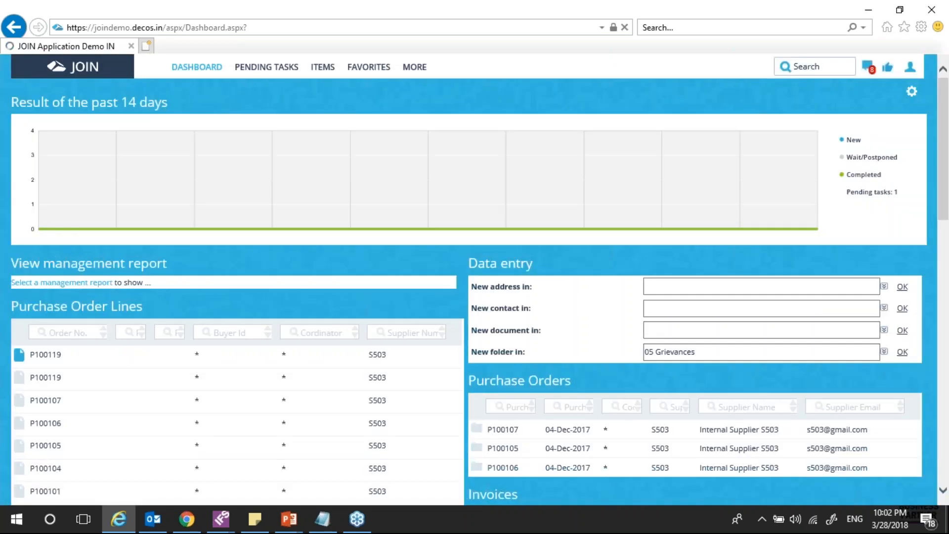
Switch to ITEMS to view the 01 My Information folder with the supplier's approved record
scroll(703, 388, "down", 7)
scroll(703, 389, "down", 1)
scroll(456, 403, "up", 8)
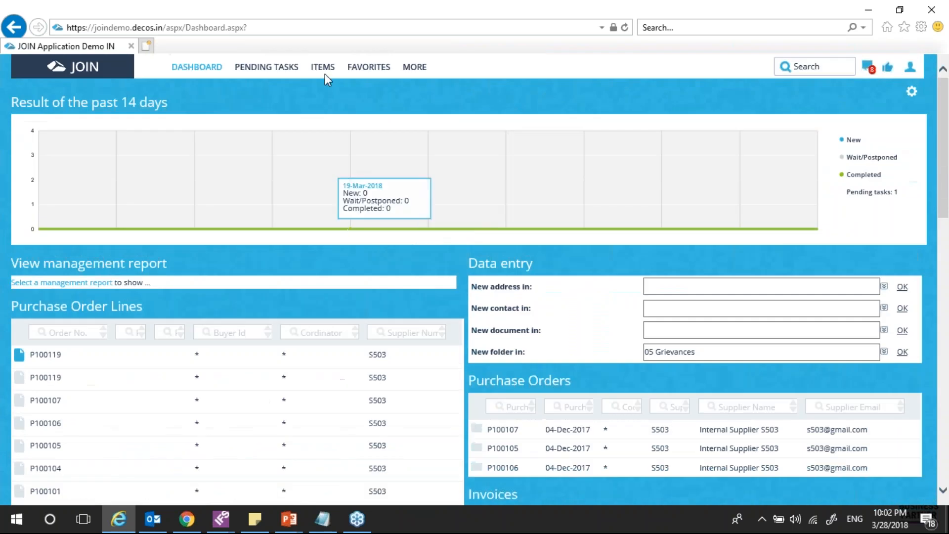
left_click(322, 67)
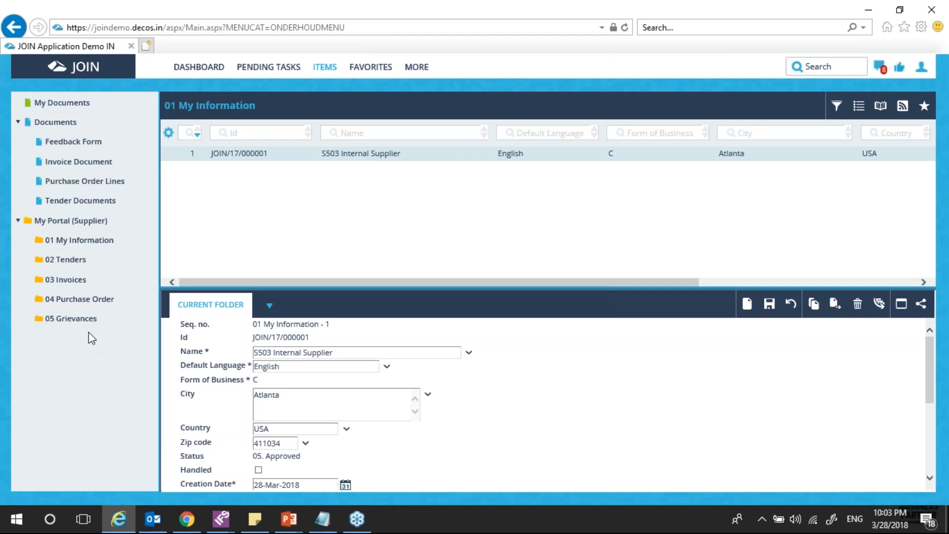
Check in 05 Grievances that grievance 2018/30 is 01: Registered, awaiting AST Support 01's acknowledgement
left_click(79, 321)
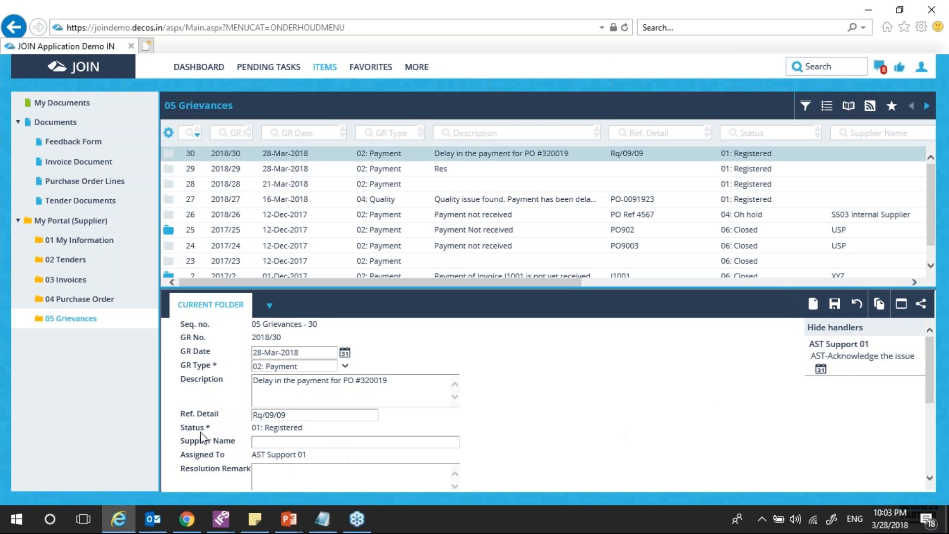
left_click_drag(303, 428, 235, 429)
left_click(679, 454)
left_click(865, 366)
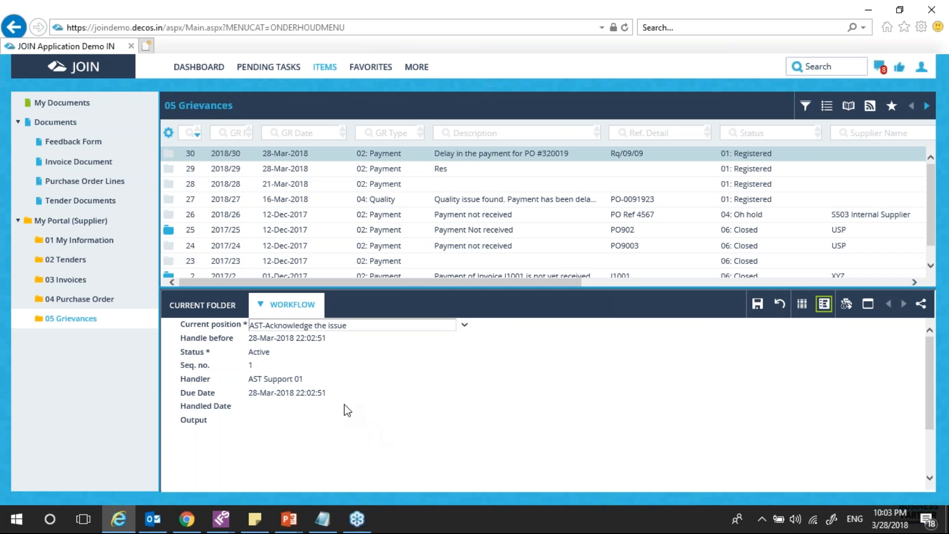
left_click(203, 312)
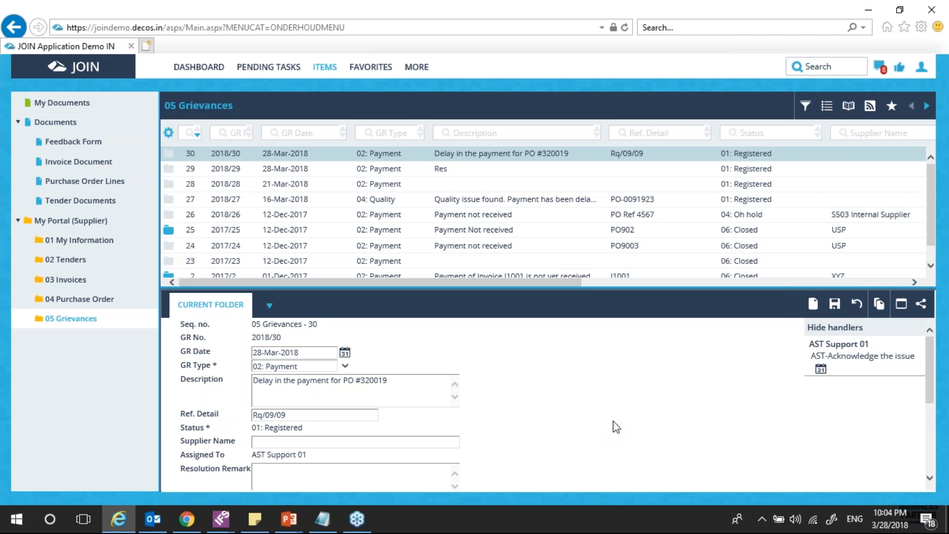
Log out of the supplier account
left_click(921, 68)
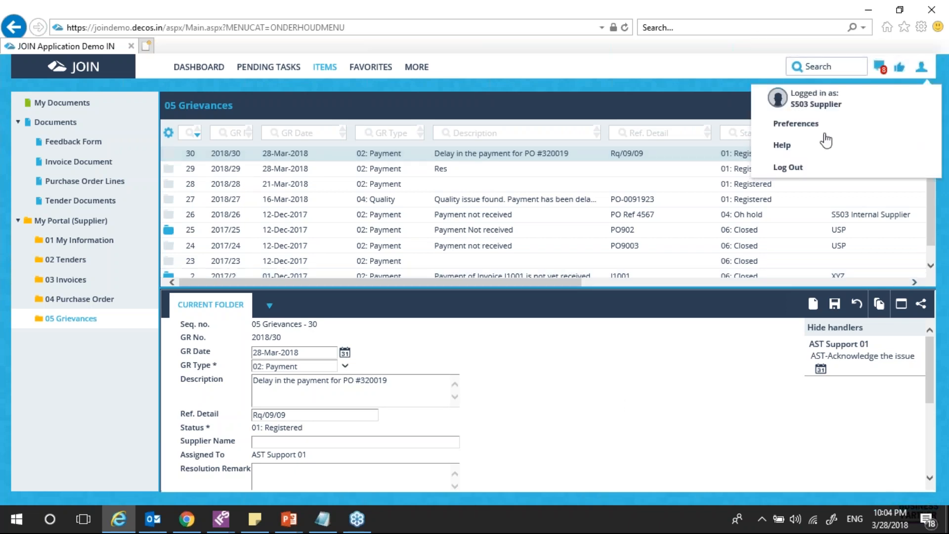
left_click(790, 169)
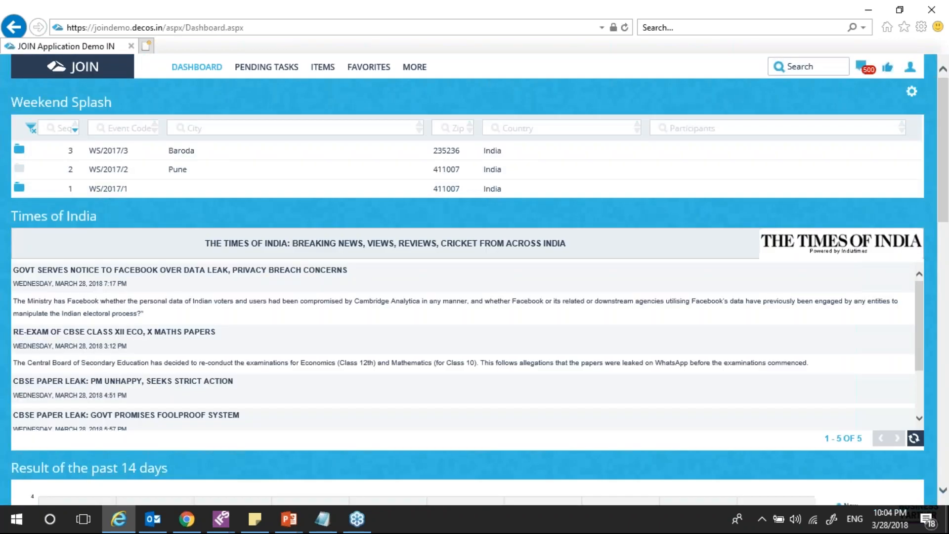
left_click(910, 68)
left_click(784, 214)
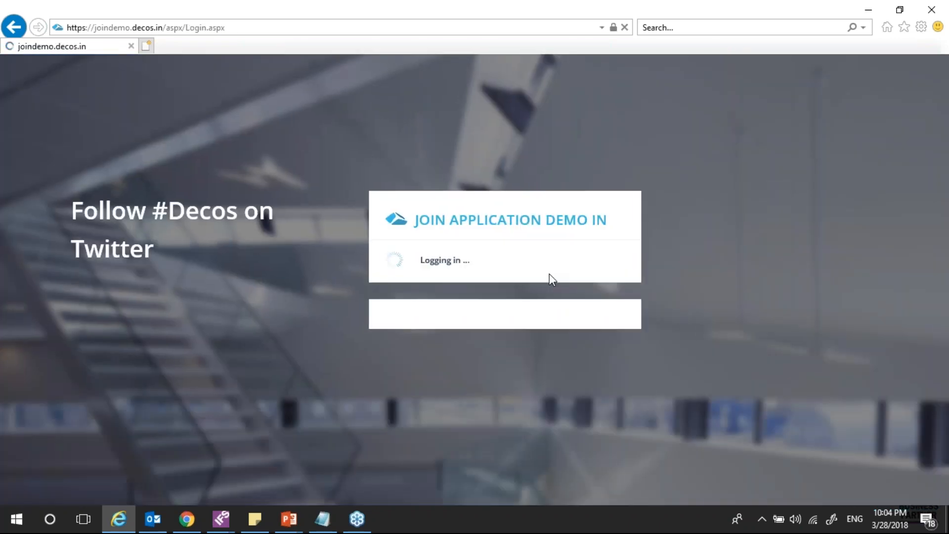
Sign in as the internal support user with the saved password and open the item folders
type("re")
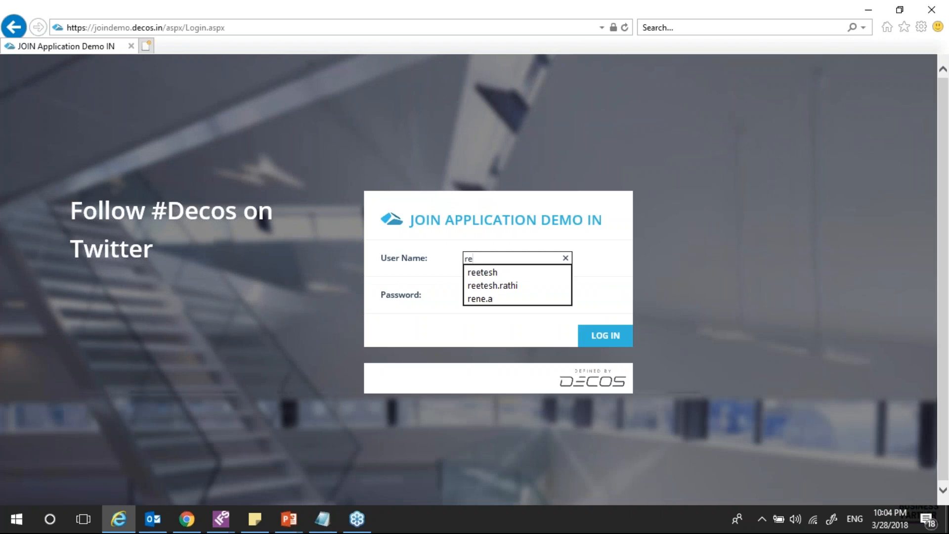
key("BackSpace")
key("BackSpace")
type("en")
key("Down")
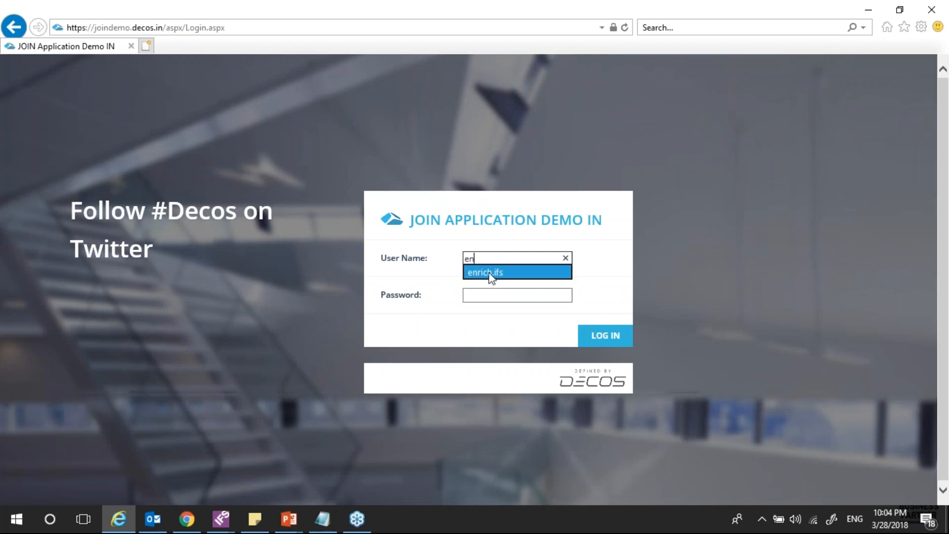
key("Return")
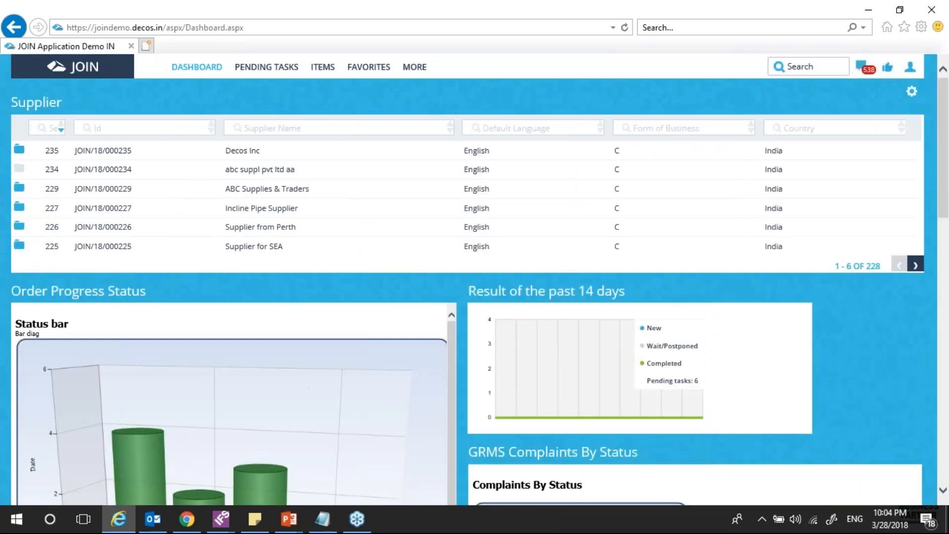
left_click(321, 67)
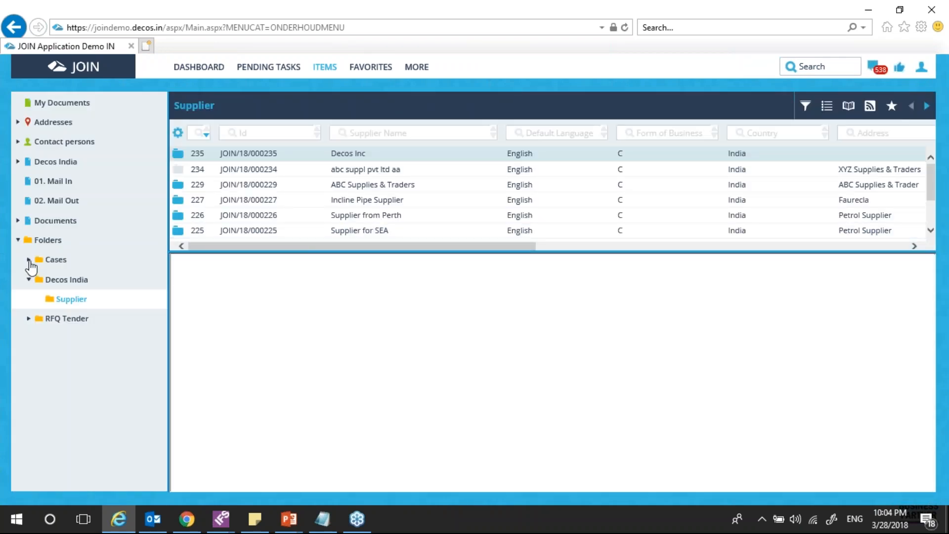
left_click(28, 260)
left_click(29, 260)
left_click(921, 66)
left_click(774, 191)
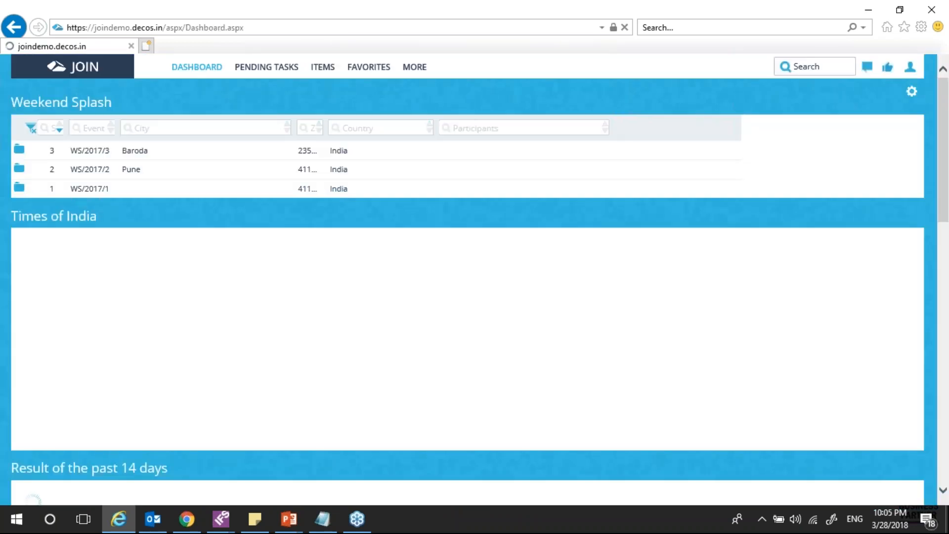
left_click(321, 66)
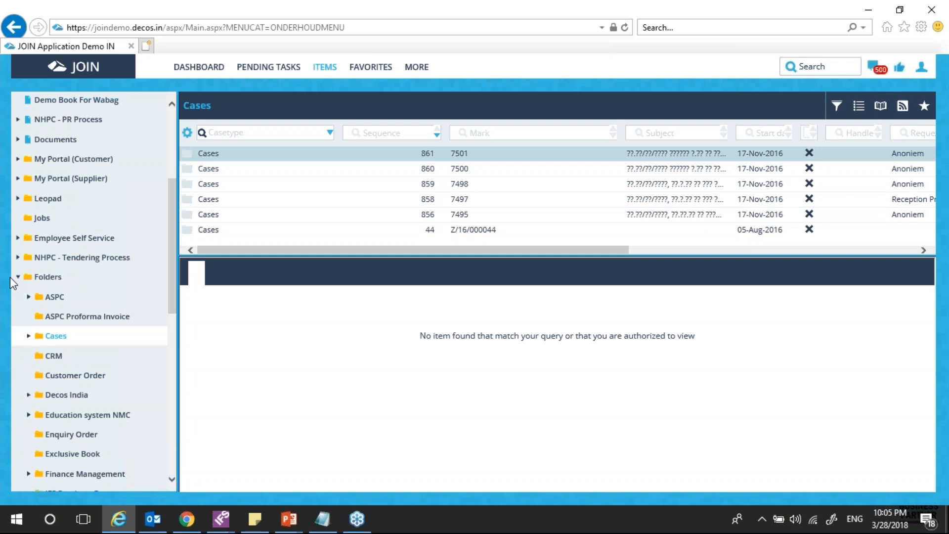
left_click(17, 277)
left_click(18, 304)
left_click(68, 403)
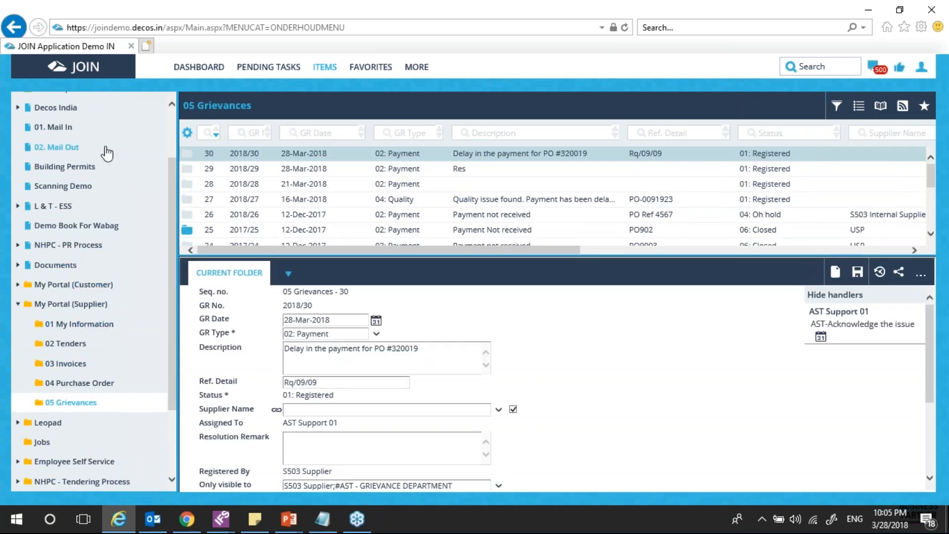
scroll(88, 349, "down", 3)
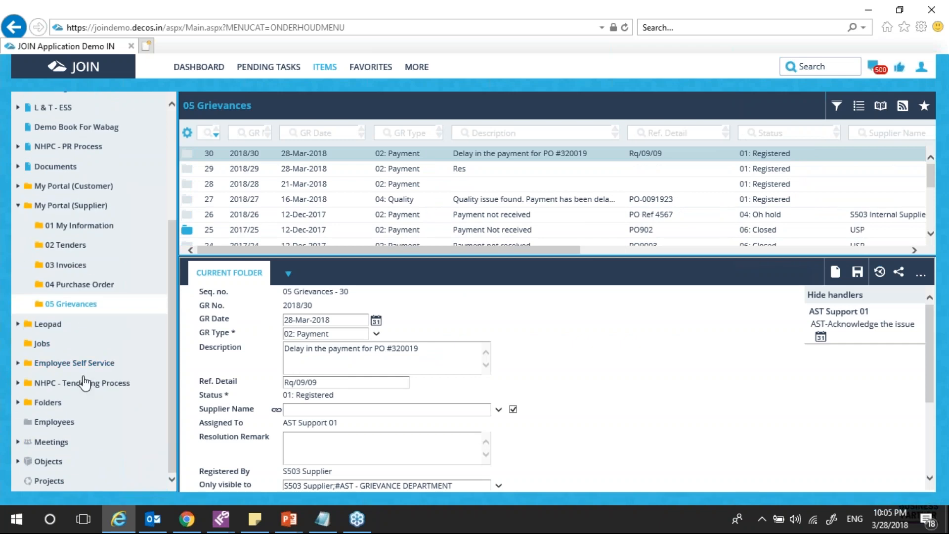
scroll(83, 384, "up", 5)
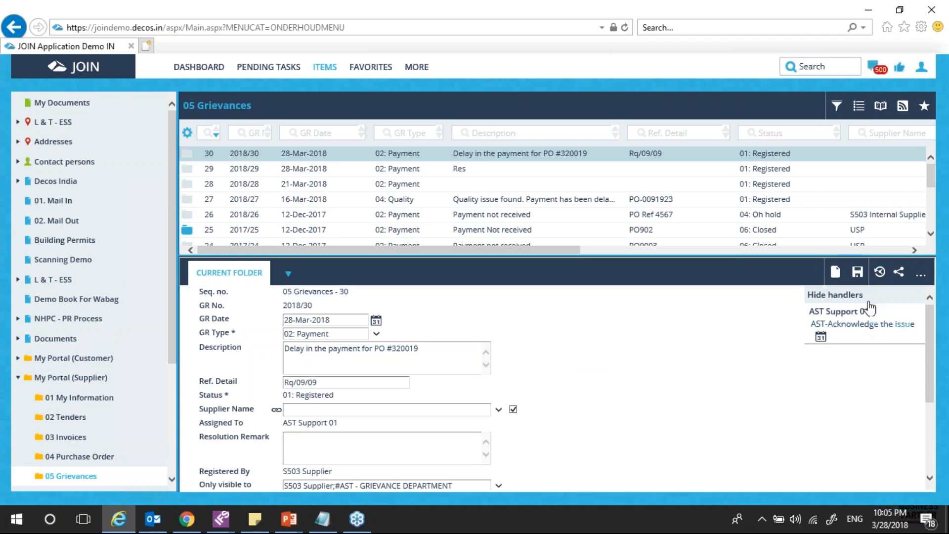
left_click_drag(524, 250, 684, 250)
scroll(573, 178, "down", 3)
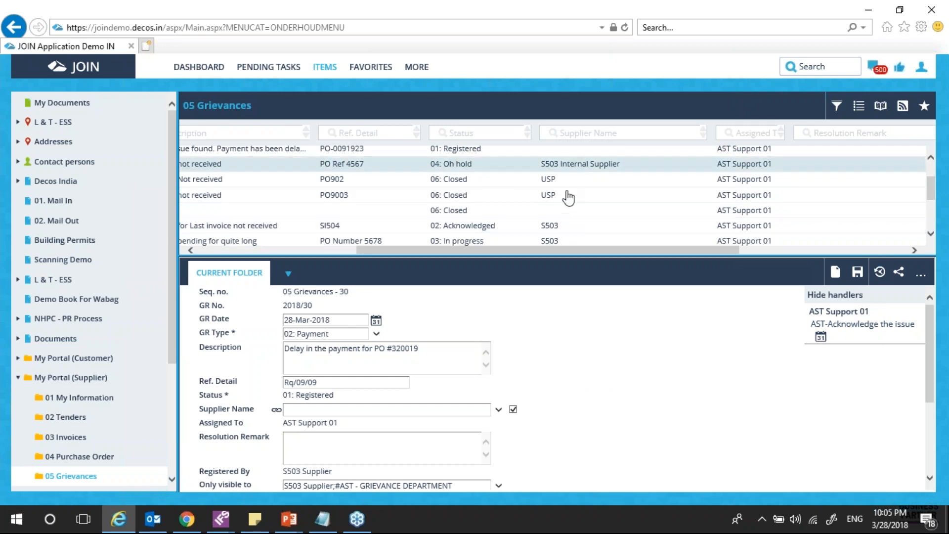
scroll(568, 233, "up", 3)
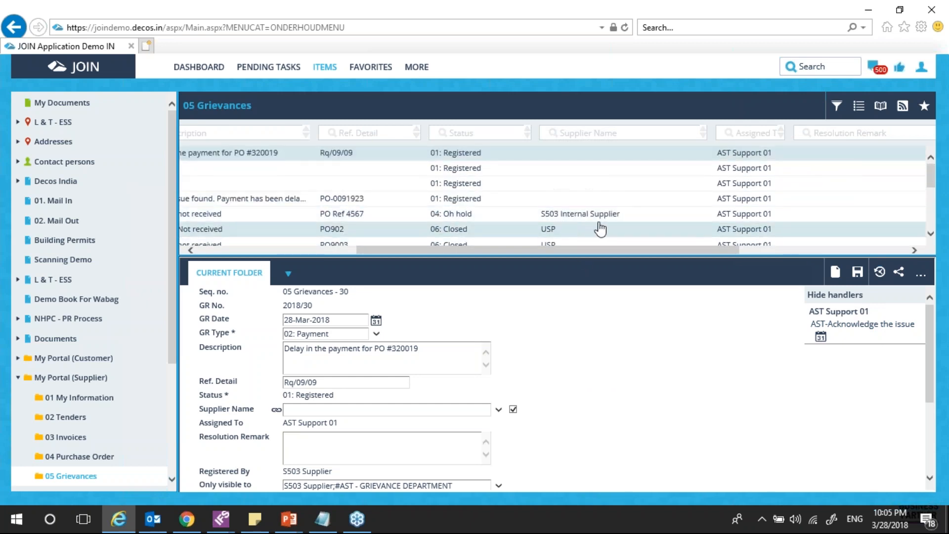
scroll(593, 230, "down", 5)
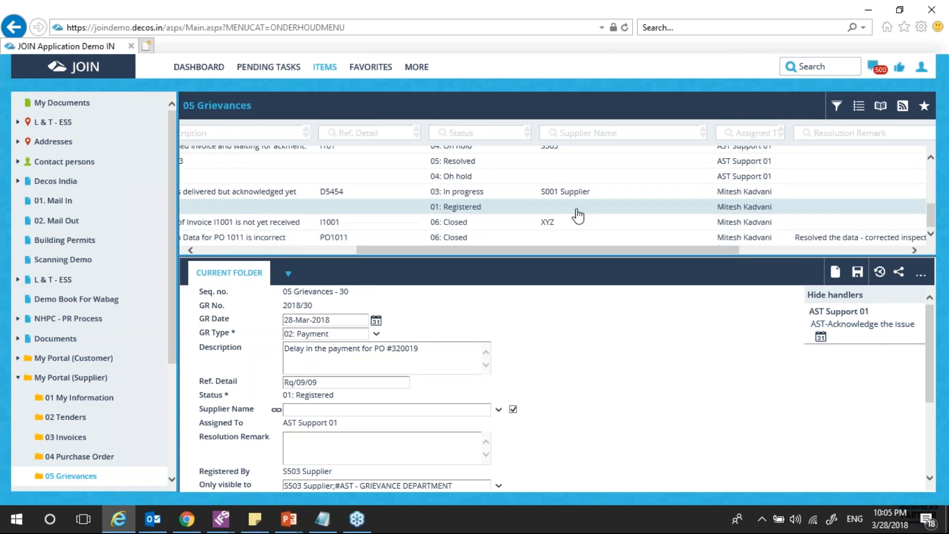
scroll(562, 240, "up", 3)
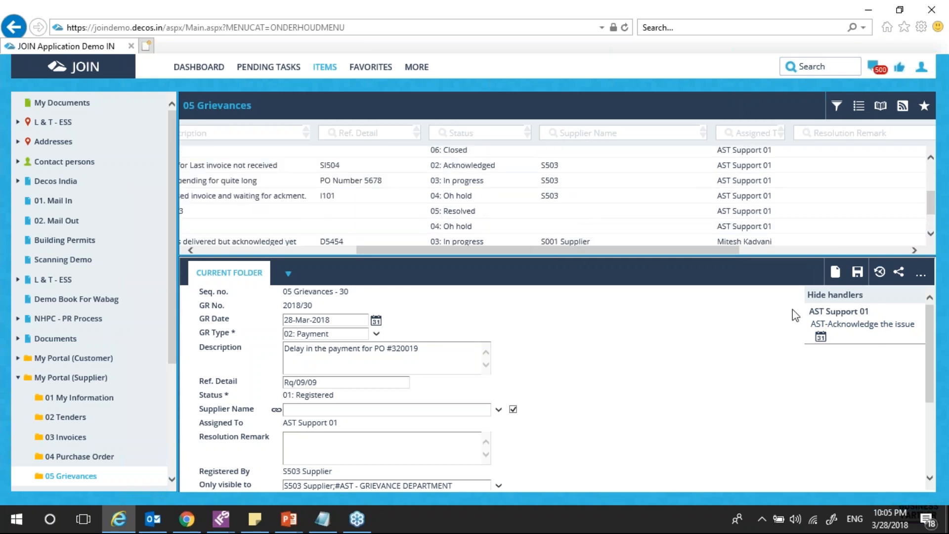
Mark AST-Acknowledge the issue Completed so grievance 2018/30 reads 02: Acknowledged
left_click(851, 327)
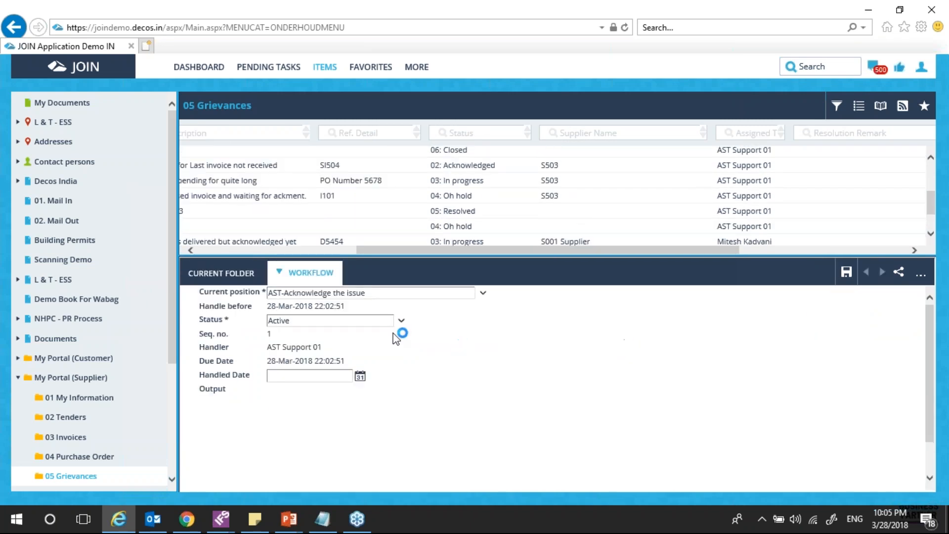
left_click(401, 320)
left_click(346, 348)
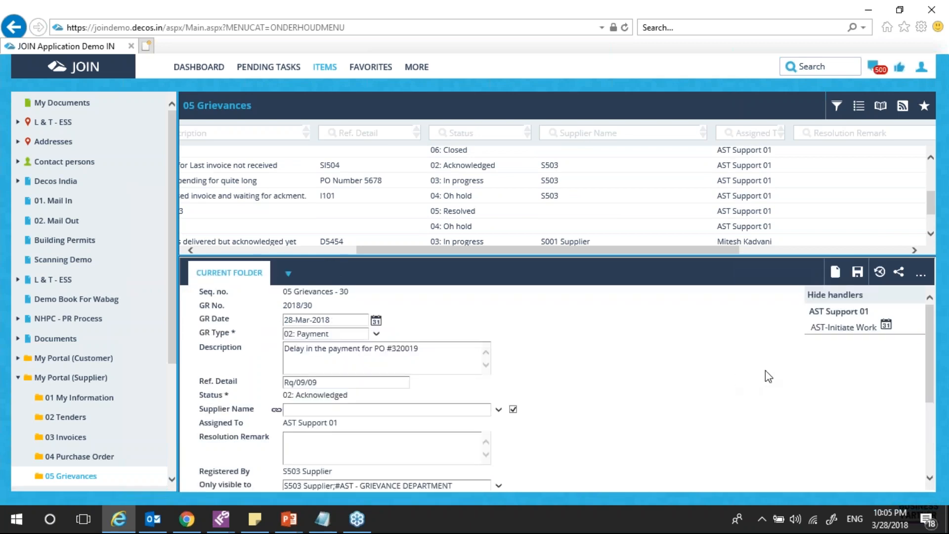
scroll(707, 384, "down", 2)
scroll(702, 386, "up", 2)
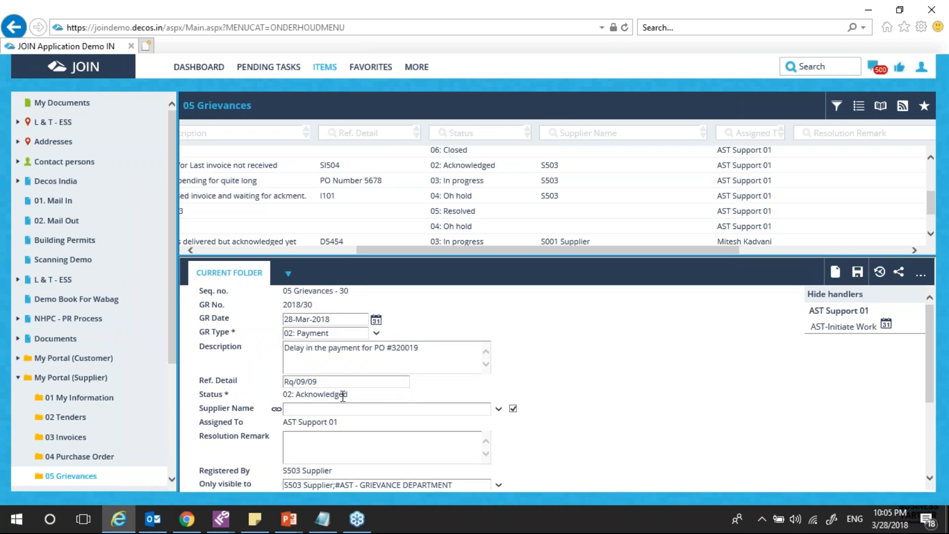
double_click(344, 394)
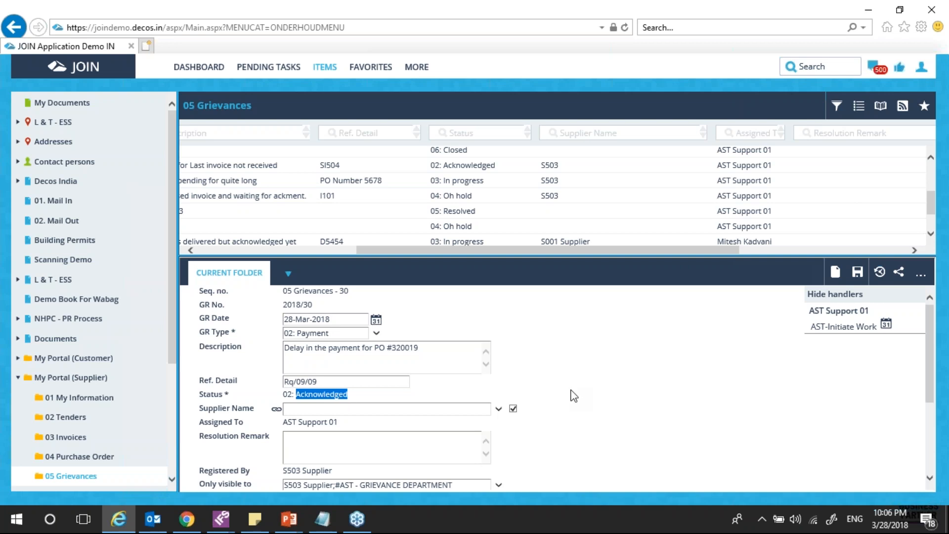
Complete and save the AST-Initiate Work step, moving grievance 2018/30 to 03: In progress
left_click(845, 327)
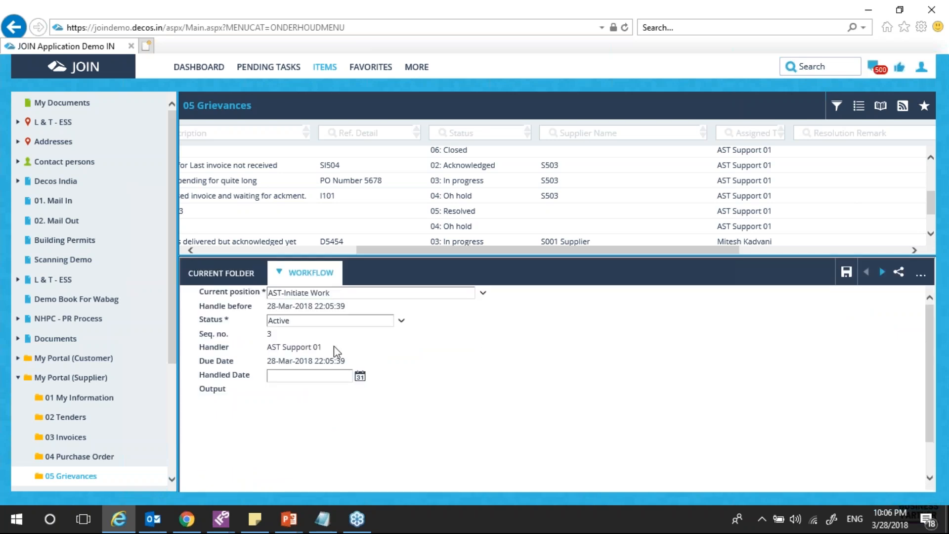
left_click(233, 280)
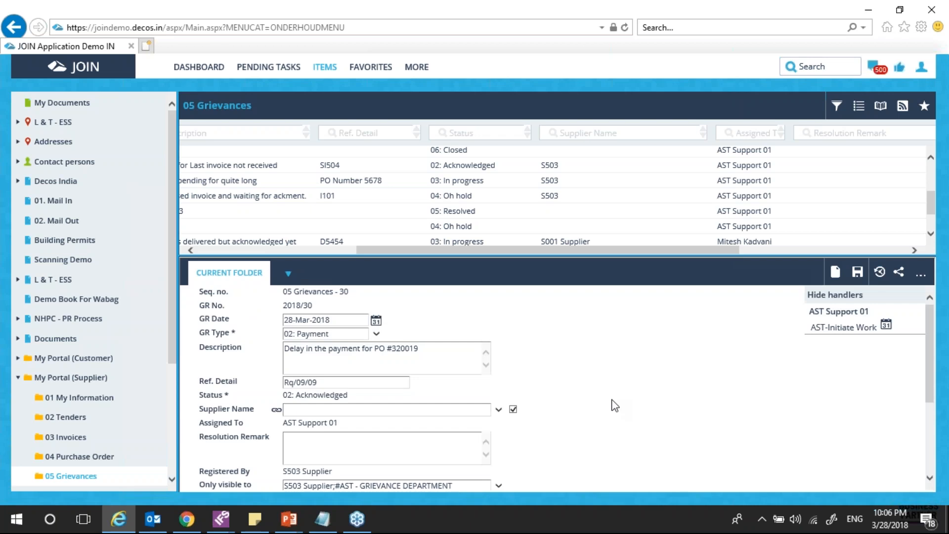
left_click(843, 328)
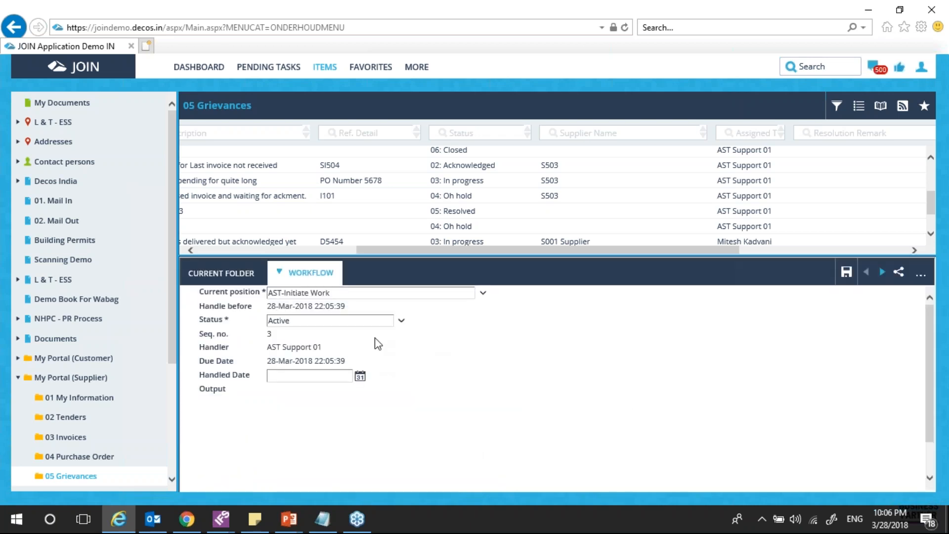
left_click(402, 321)
left_click(318, 349)
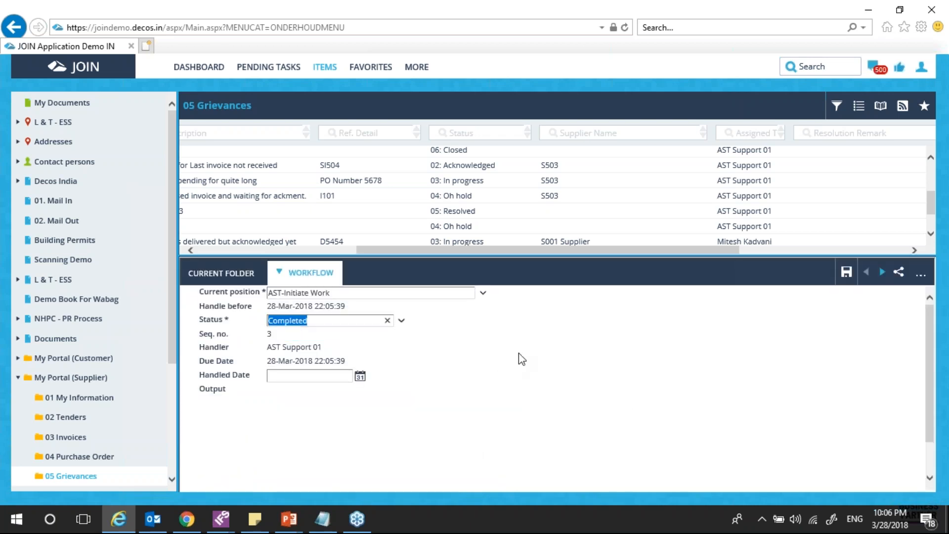
left_click(232, 274)
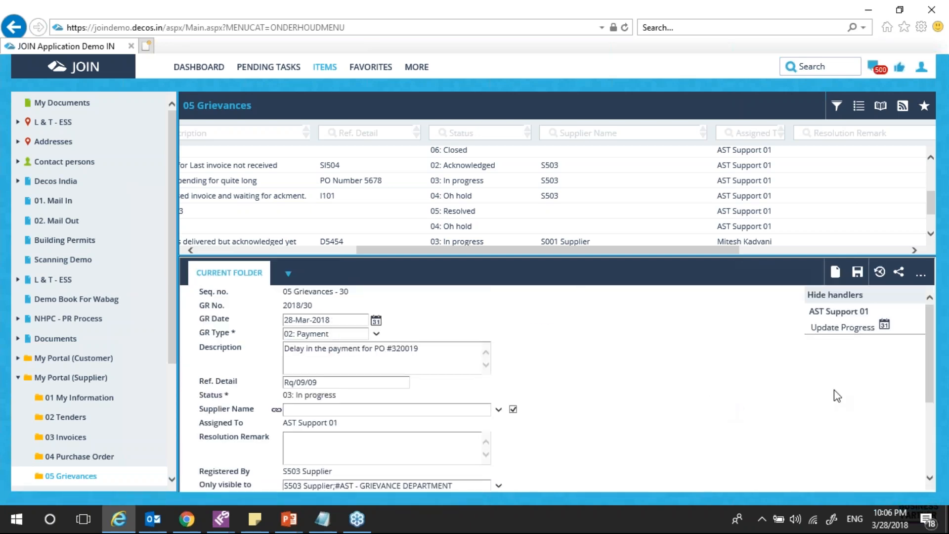
left_click(899, 272)
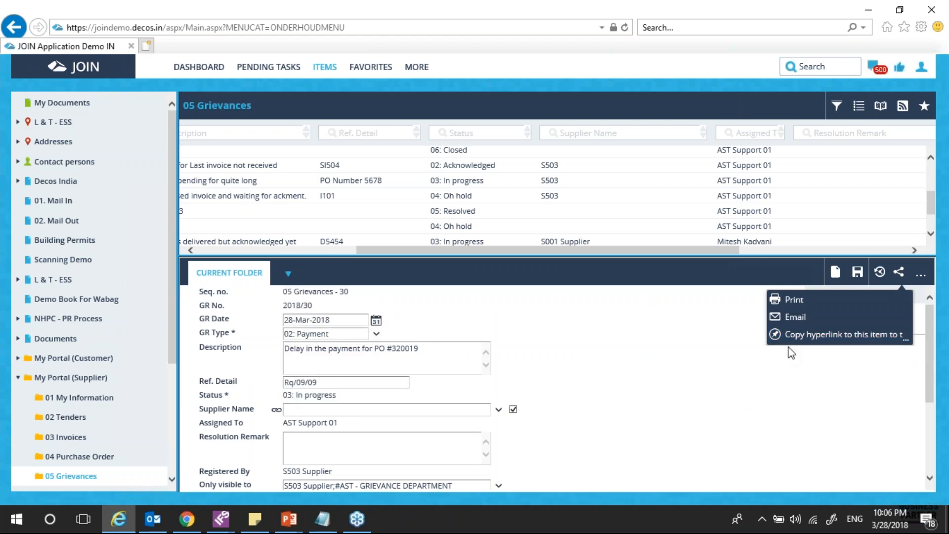
left_click(797, 319)
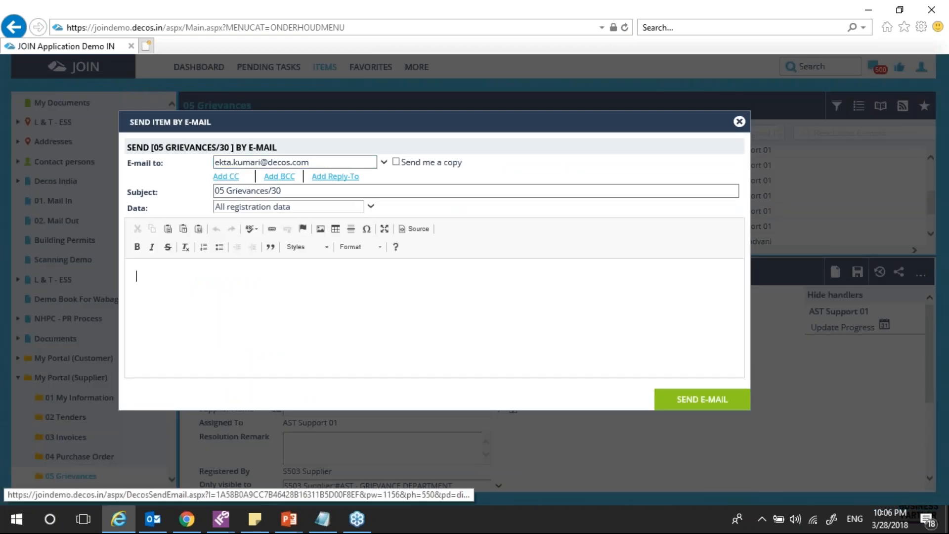
left_click(309, 192)
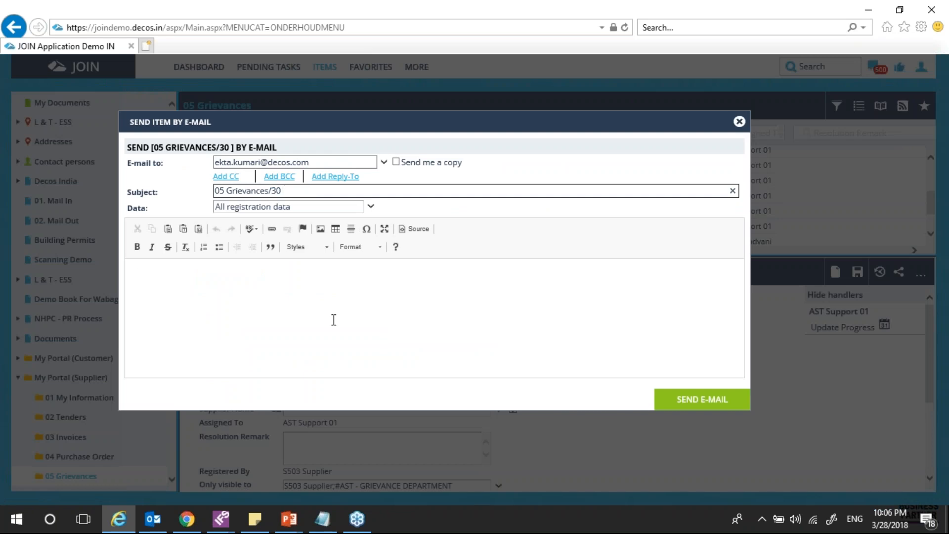
left_click(237, 304)
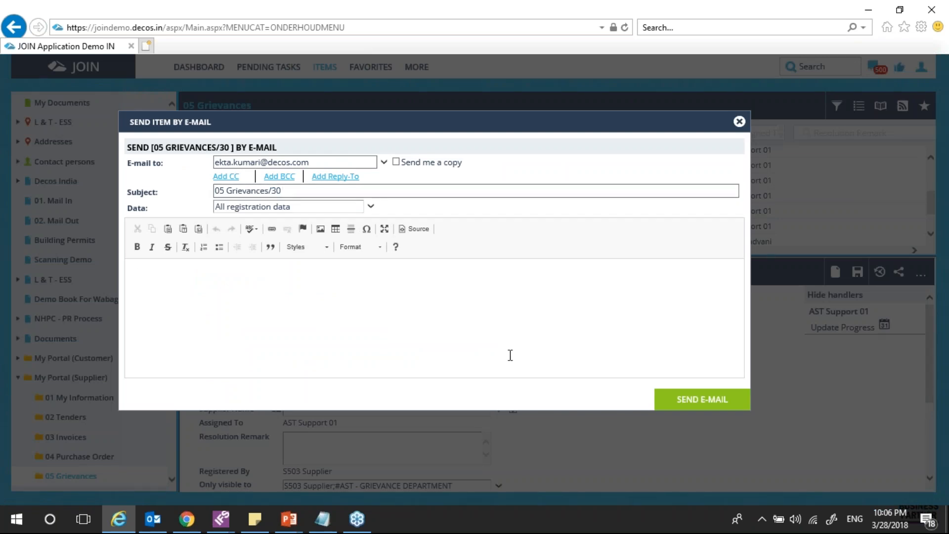
left_click(739, 122)
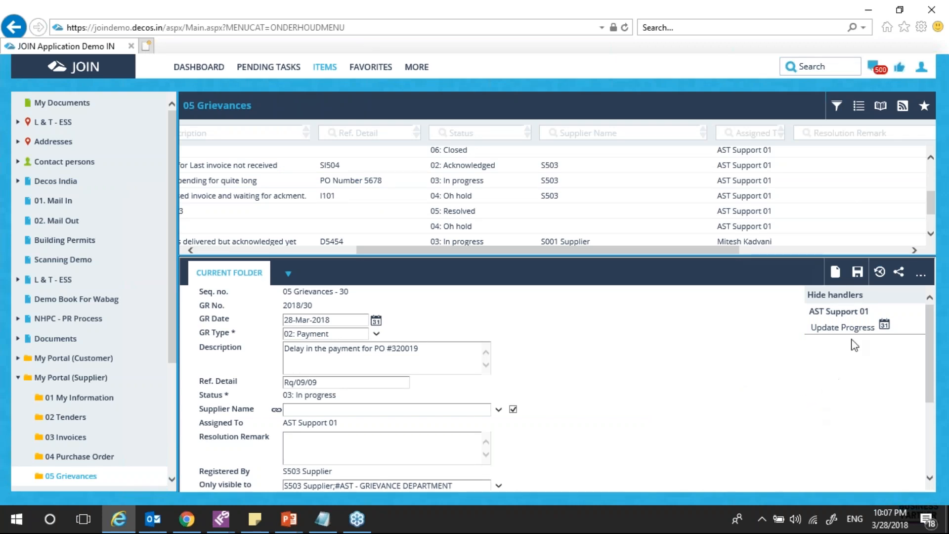
Mark Update Progress Completed with output 05: Resolved, so grievance 2018/30 reads 05: Resolved
left_click(843, 328)
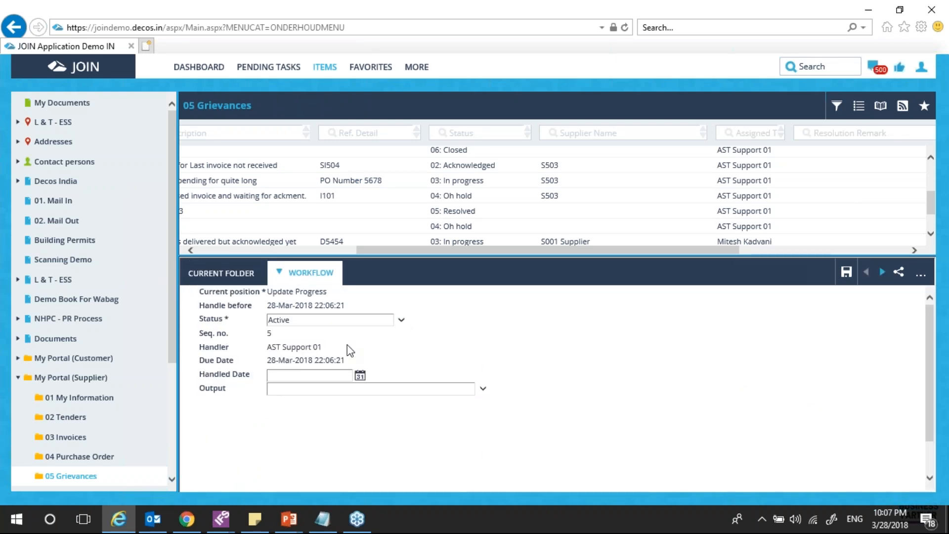
left_click(397, 325)
left_click(354, 347)
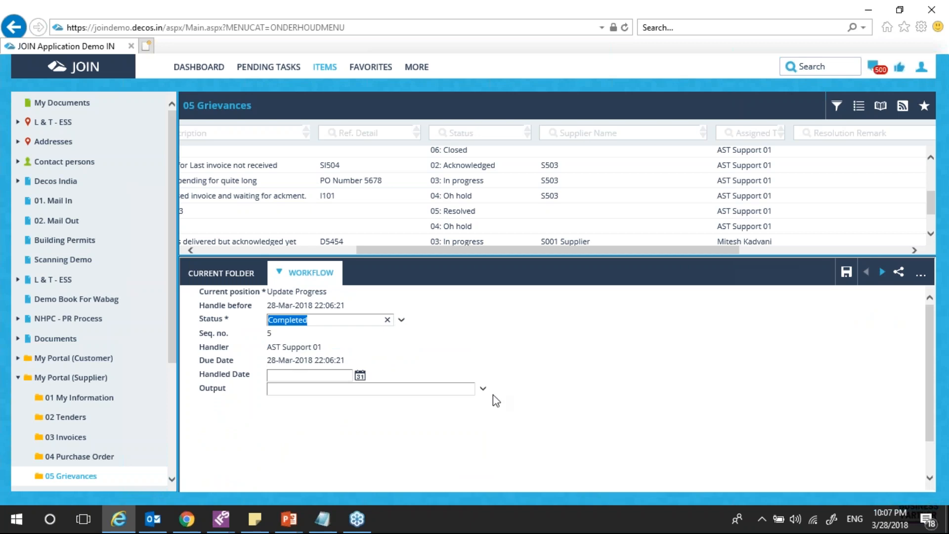
left_click(356, 389)
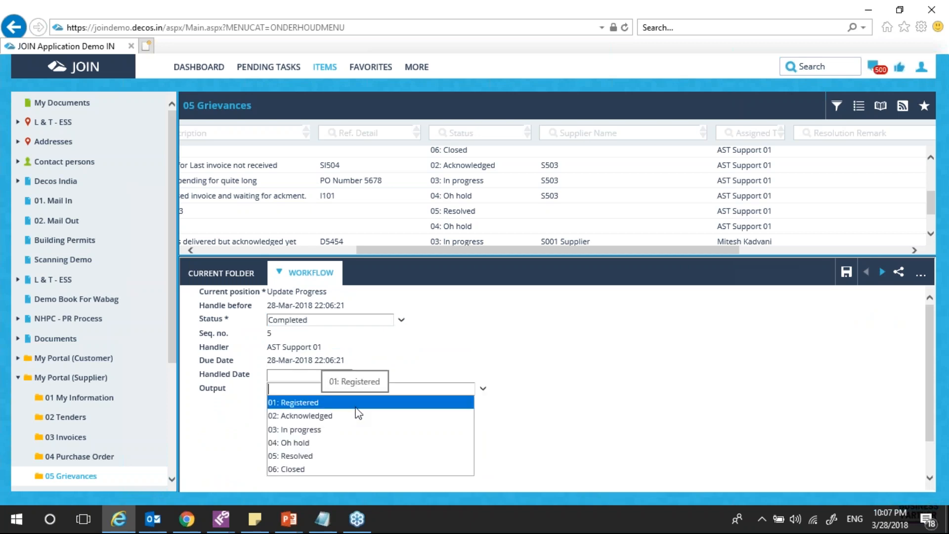
left_click(376, 457)
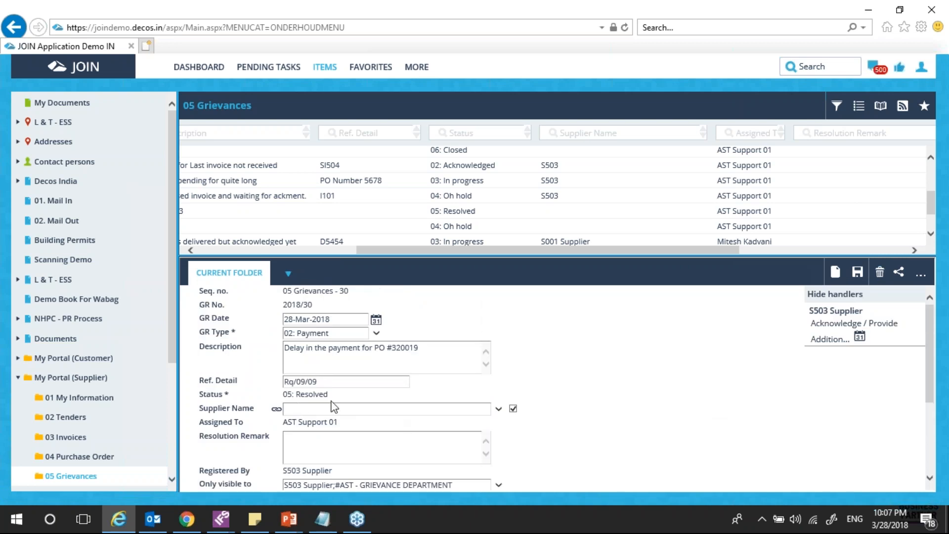
Mark the supplier's Acknowledge / Provide Additional Information step Completed and choose its output
left_click(841, 326)
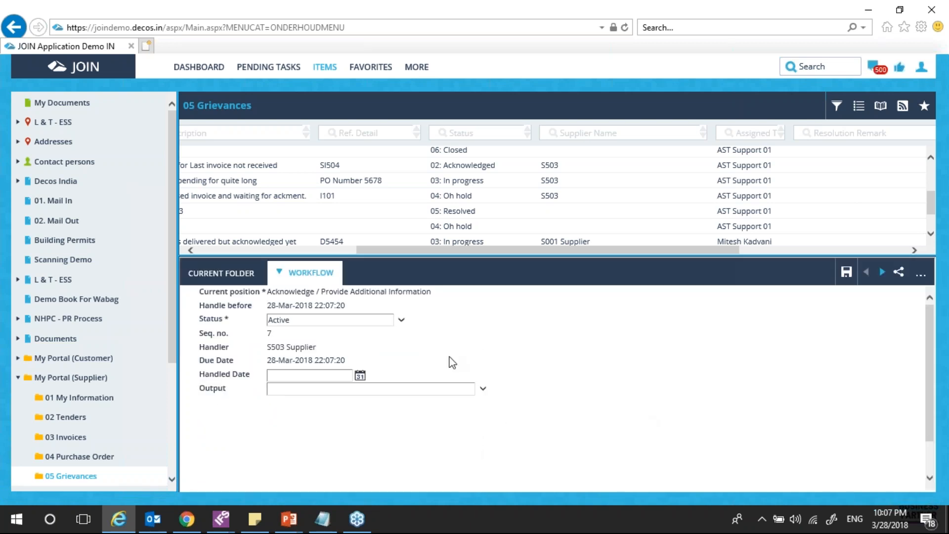
left_click(402, 320)
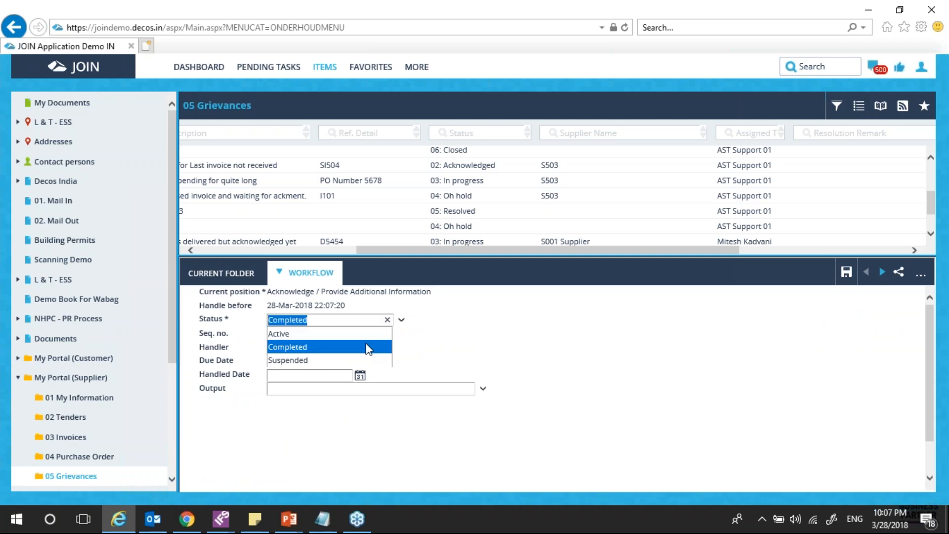
left_click(367, 346)
left_click(474, 391)
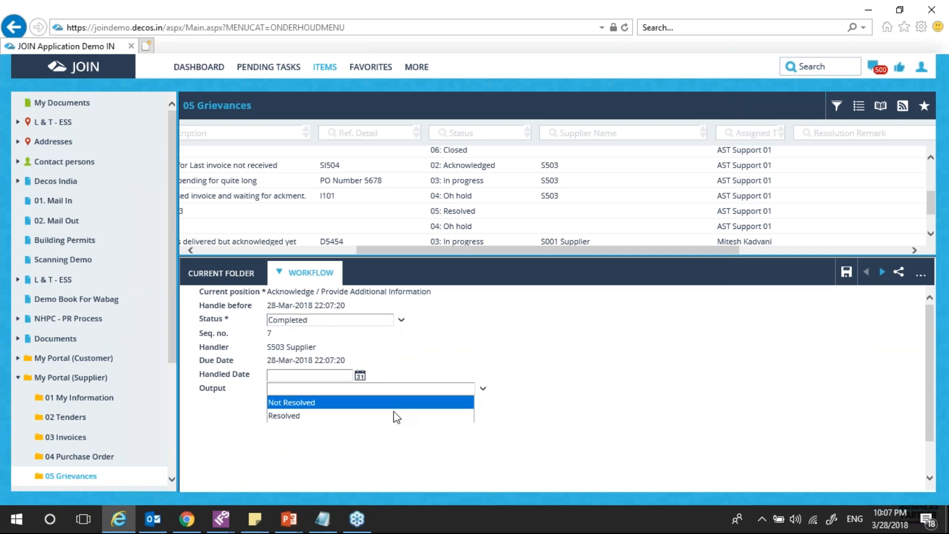
left_click(392, 416)
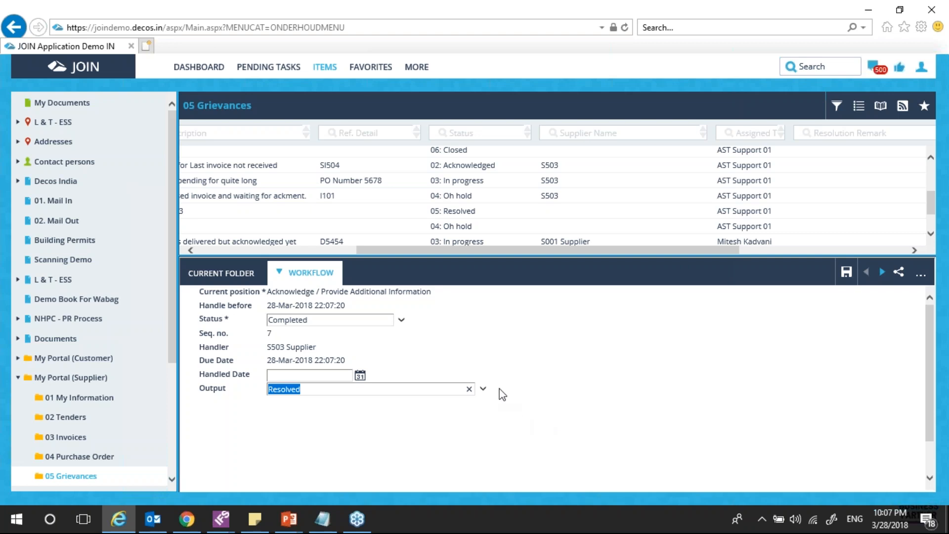
left_click(483, 389)
left_click(367, 423)
left_click(483, 391)
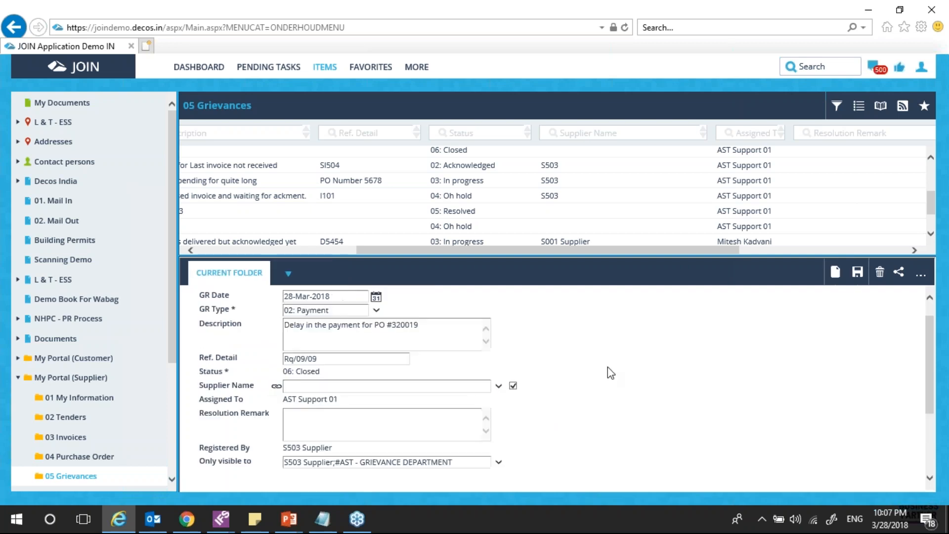
Confirm grievance 2018/30 now shows status 06: Closed
scroll(608, 367, "down", 3)
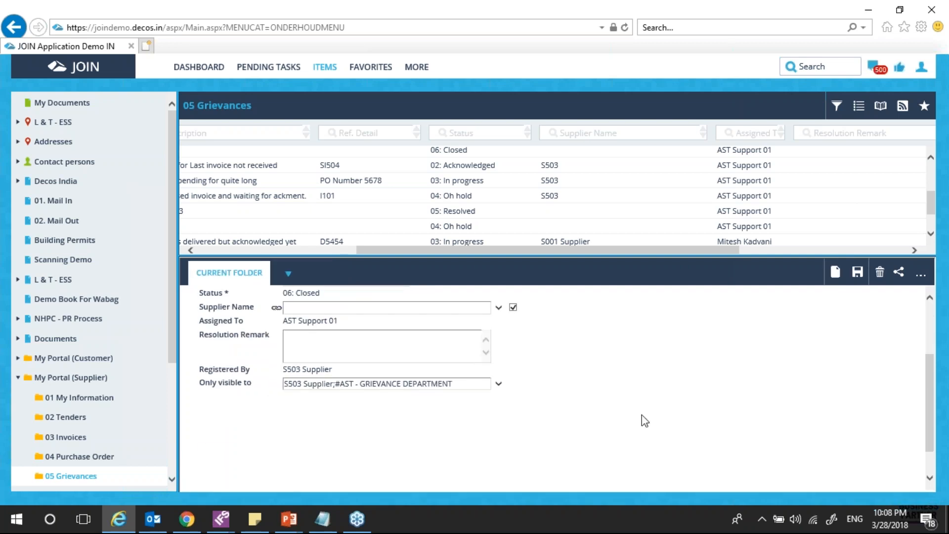
scroll(645, 420, "up", 3)
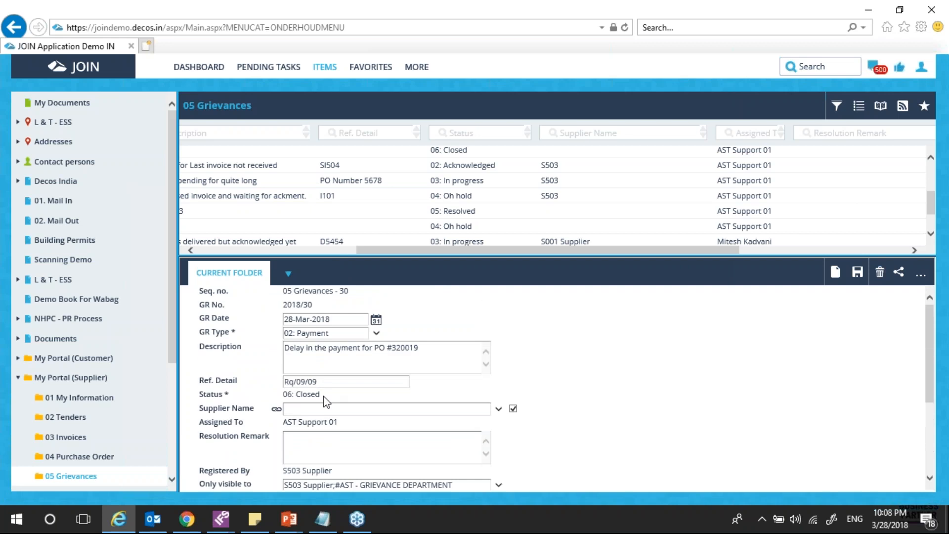
left_click_drag(324, 396, 271, 394)
left_click(593, 398)
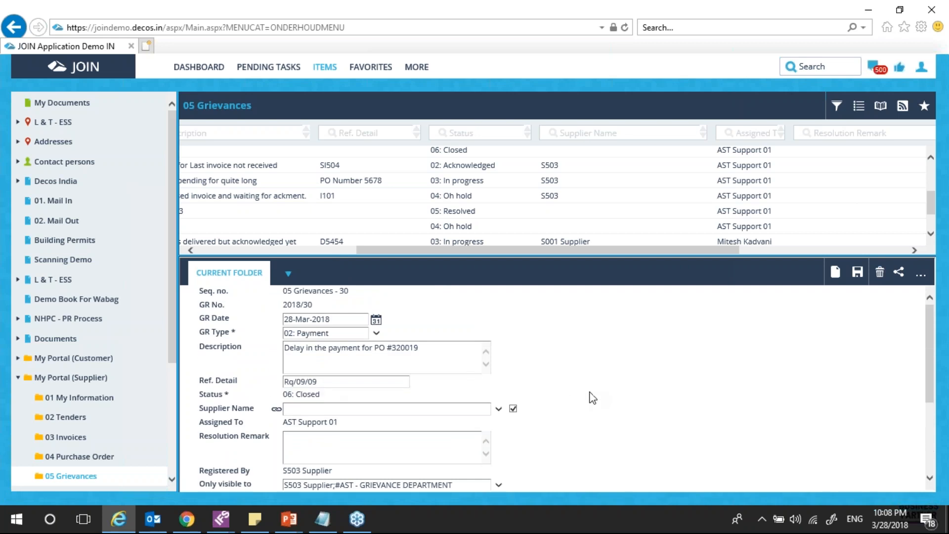